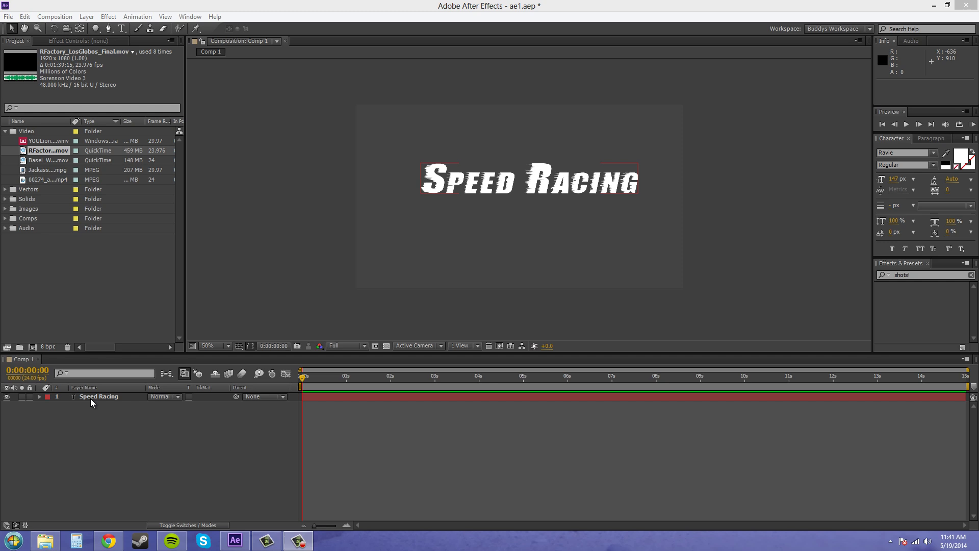
click(321, 347)
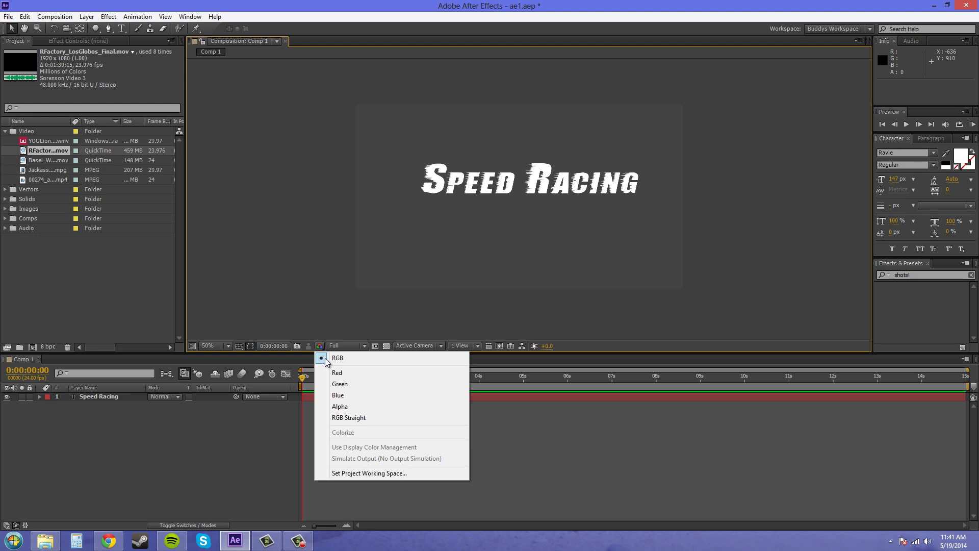
click(339, 406)
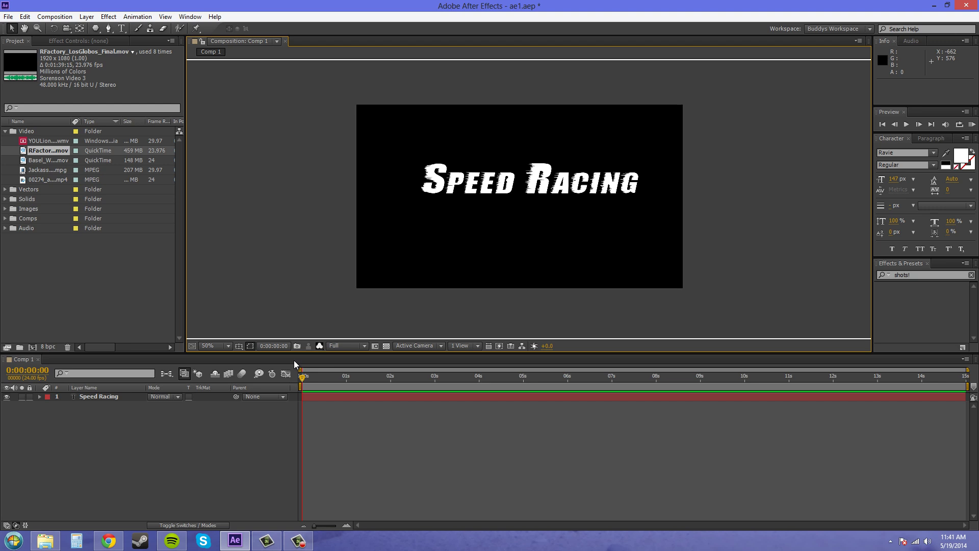
click(320, 346)
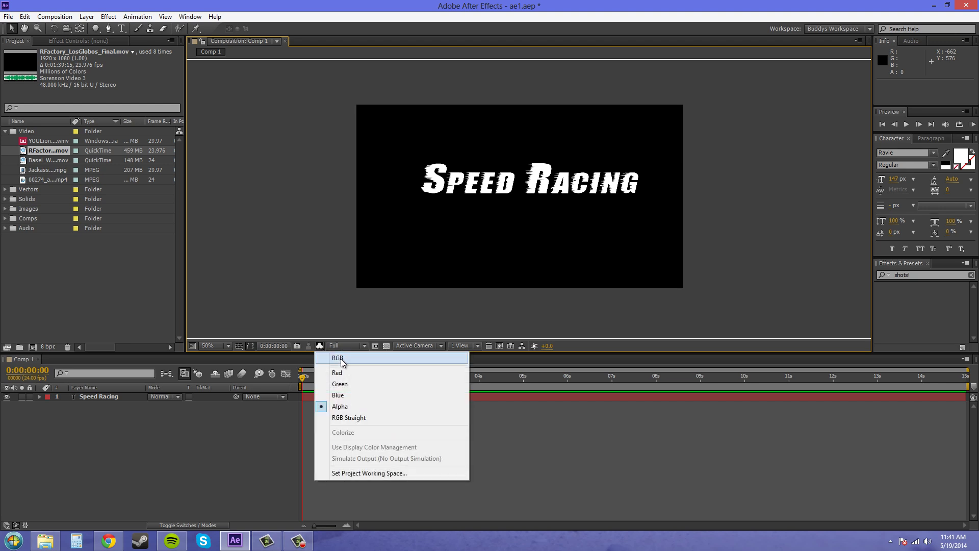
click(341, 359)
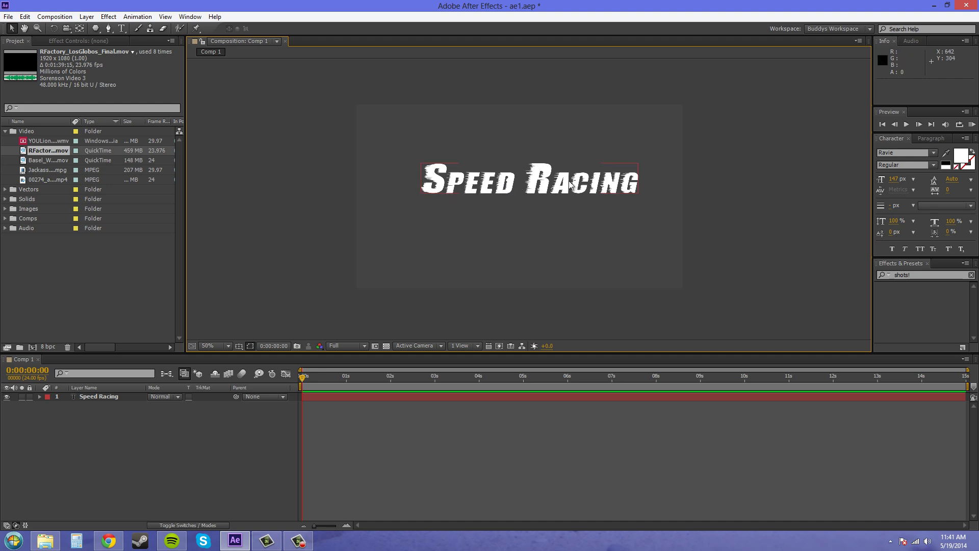
- Add RFactory_LosGlobos_Final.mov, shift it about 17 s earlier, and turn on Preserve Underlying Transparency
click(132, 459)
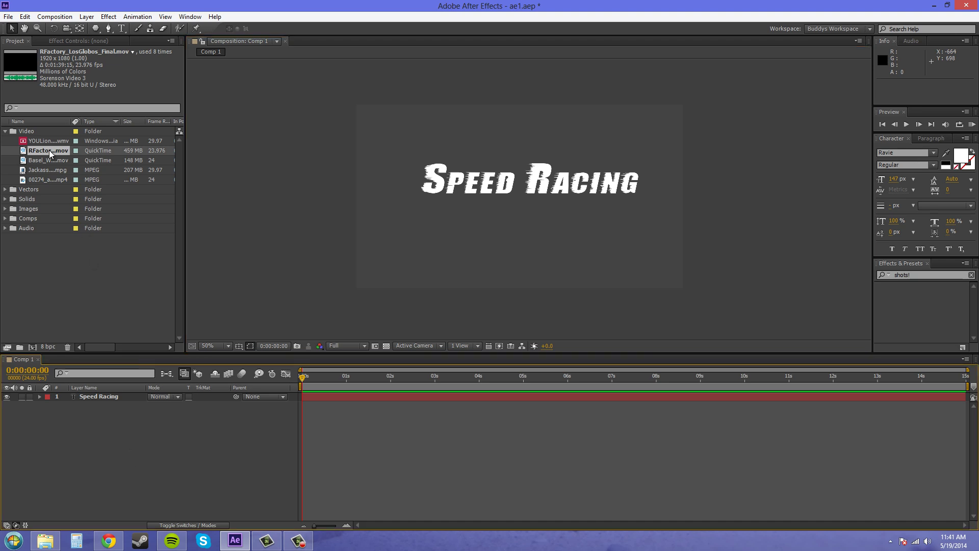
drag(51, 160, 99, 394)
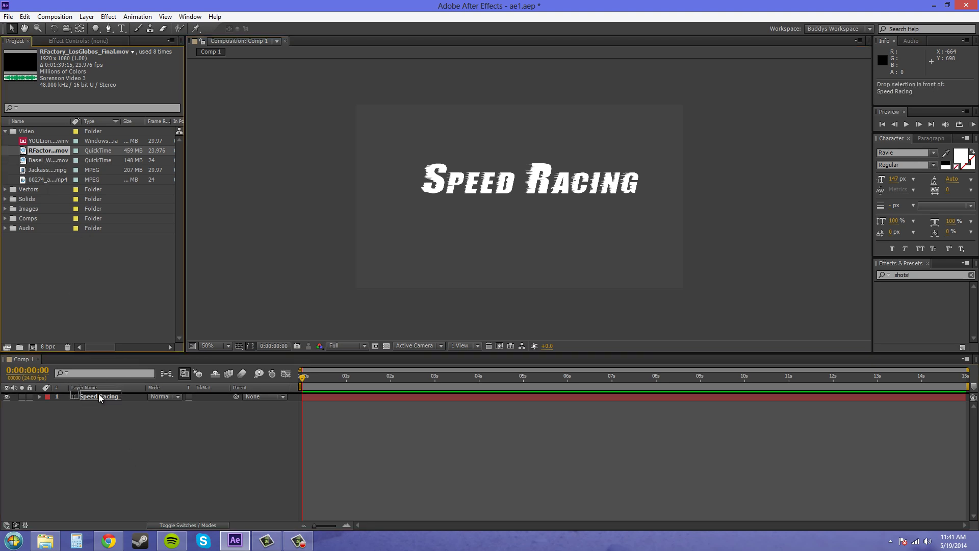
mouse_move(910, 406)
mouse_down()
mouse_move(880, 409)
mouse_move(910, 408)
mouse_up()
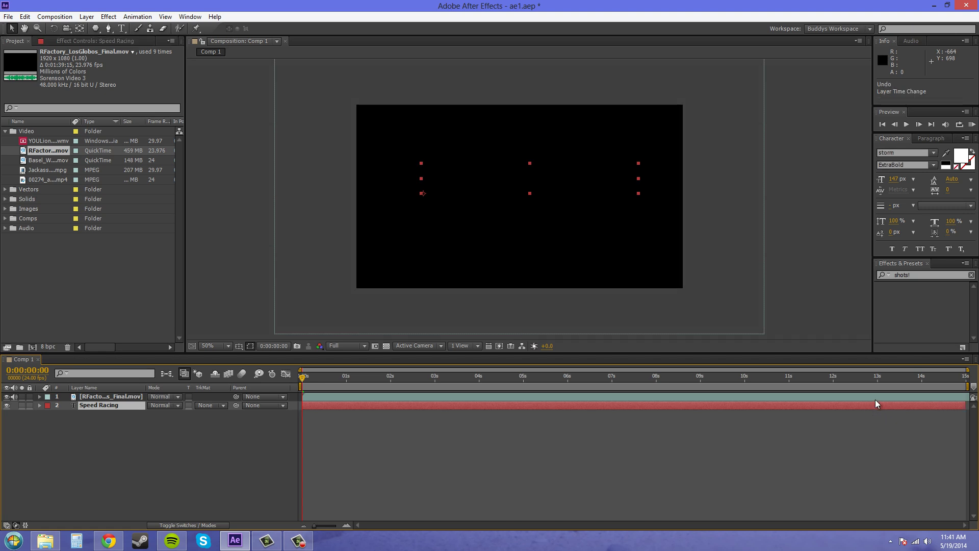
click(876, 399)
drag(853, 399, 92, 375)
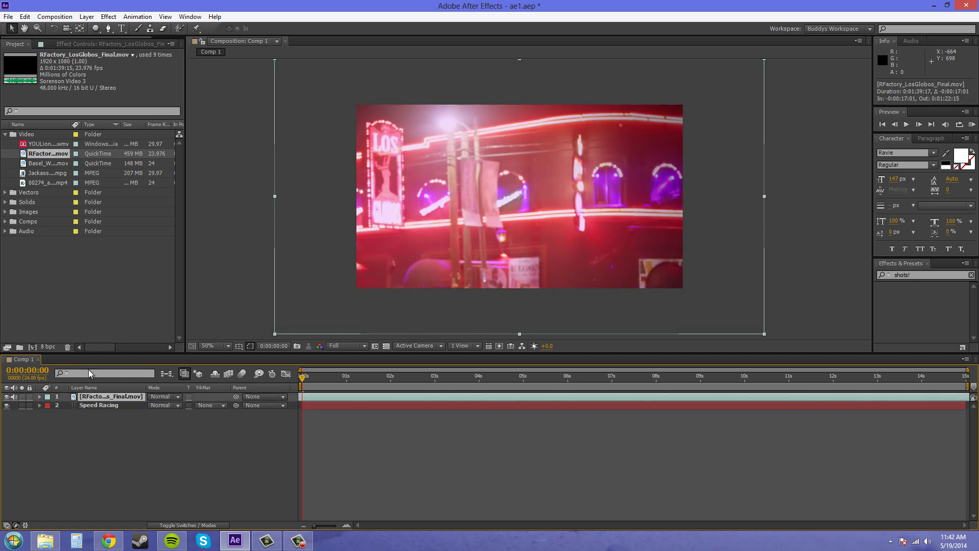
click(104, 436)
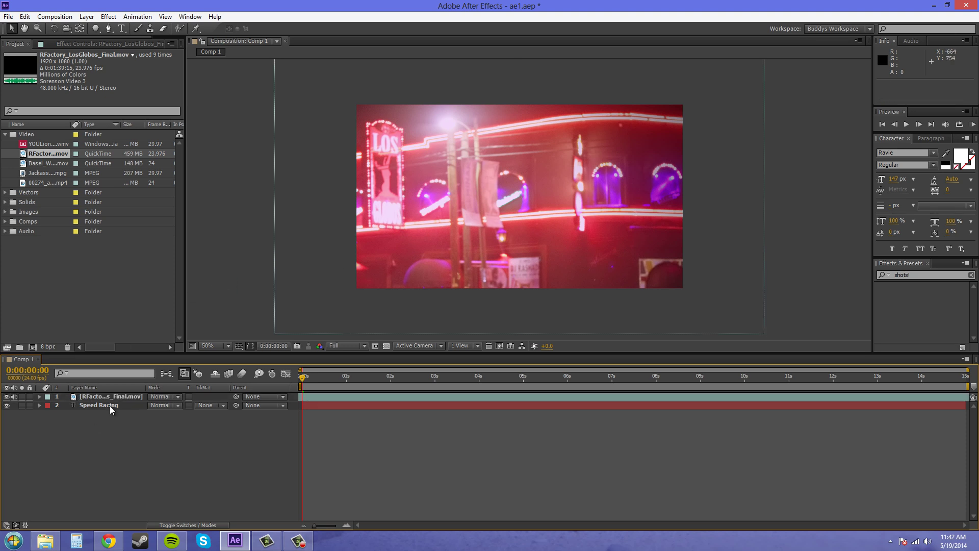
click(189, 397)
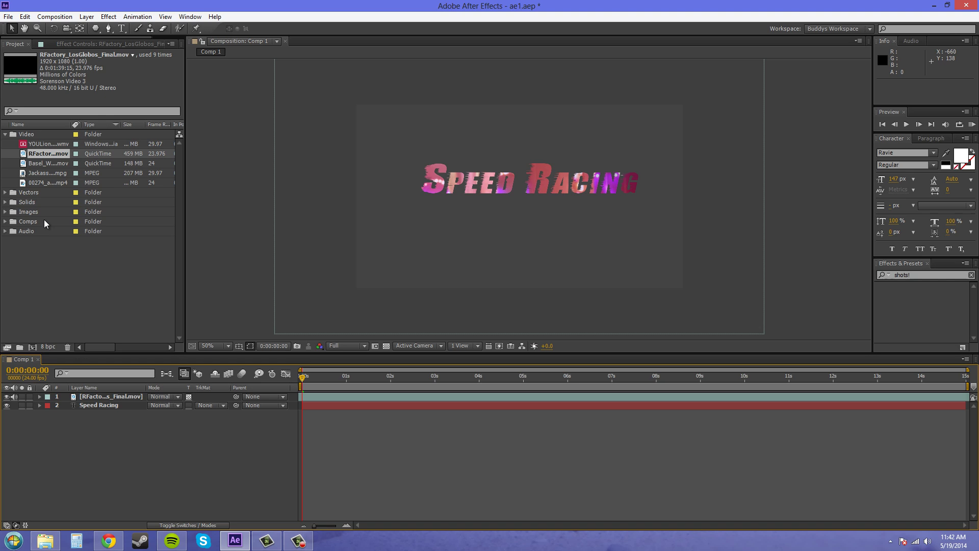
- Draw a downward Polystar triangle below the Speed Racing text with the Star tool
click(95, 28)
click(95, 28)
drag(498, 223, 499, 287)
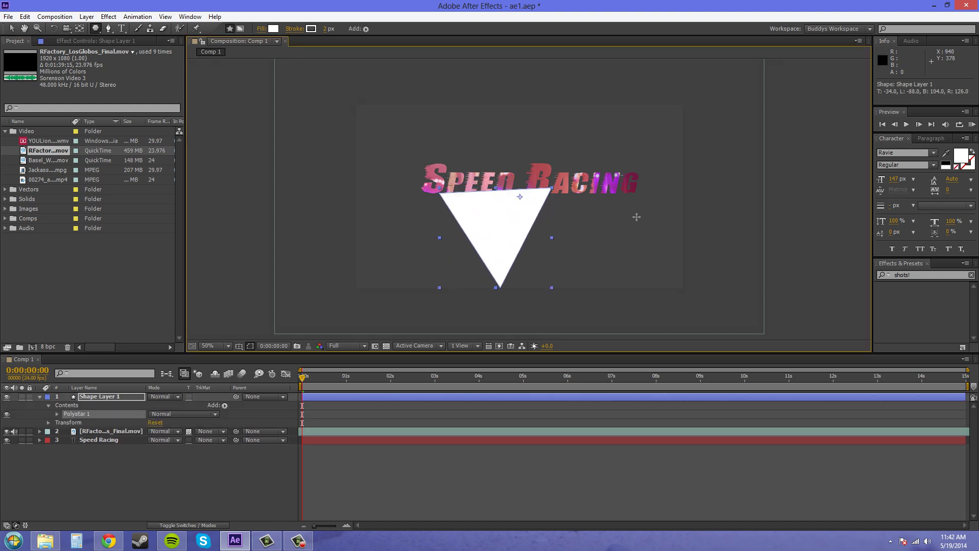
drag(493, 225, 543, 252)
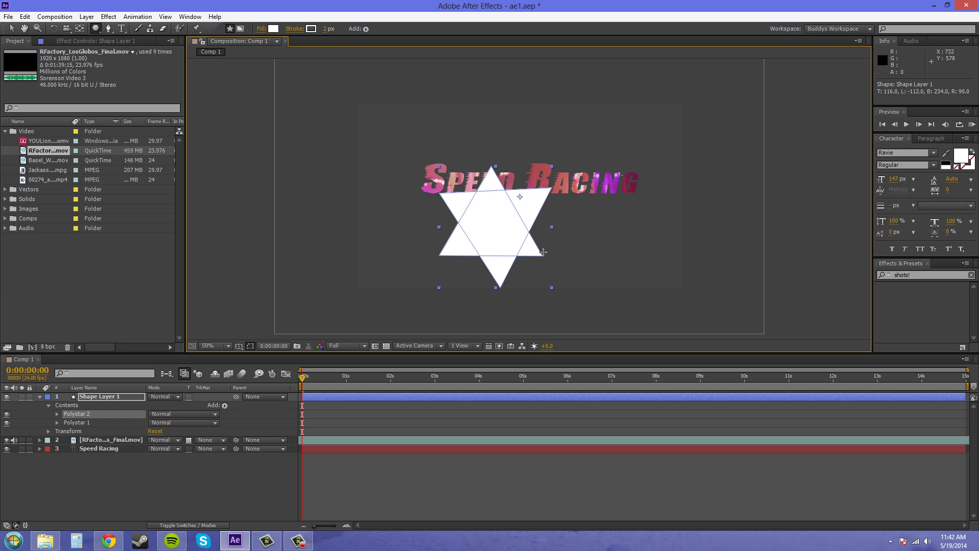
key(ctrl+z)
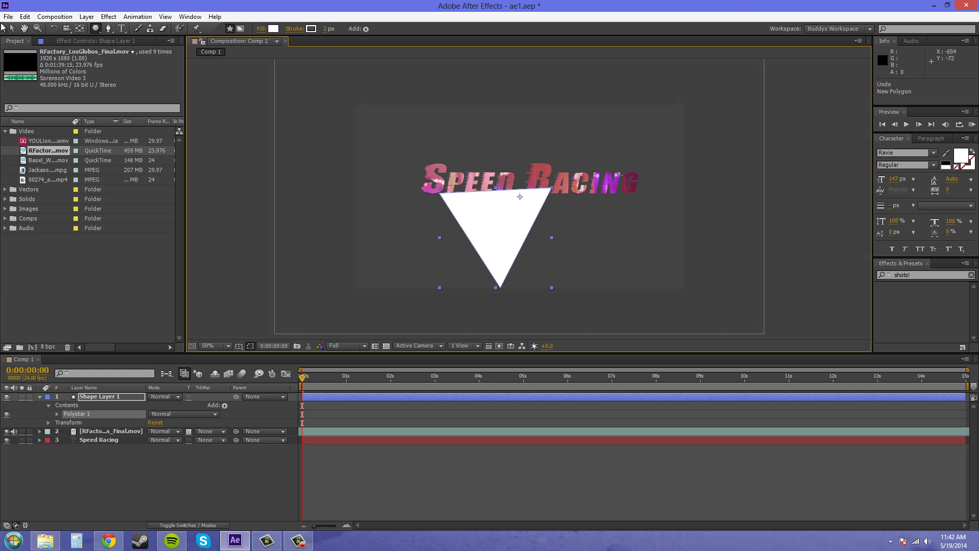
- Shrink the triangle, move it under the text, and drag Shape Layer 1 below Speed Racing
click(11, 28)
drag(551, 288, 538, 267)
drag(501, 224, 525, 228)
click(132, 460)
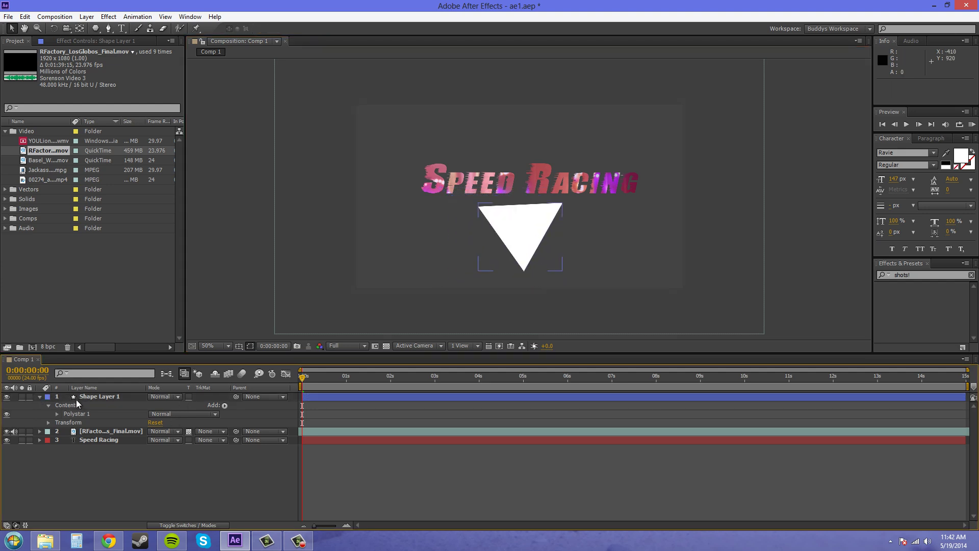
click(40, 397)
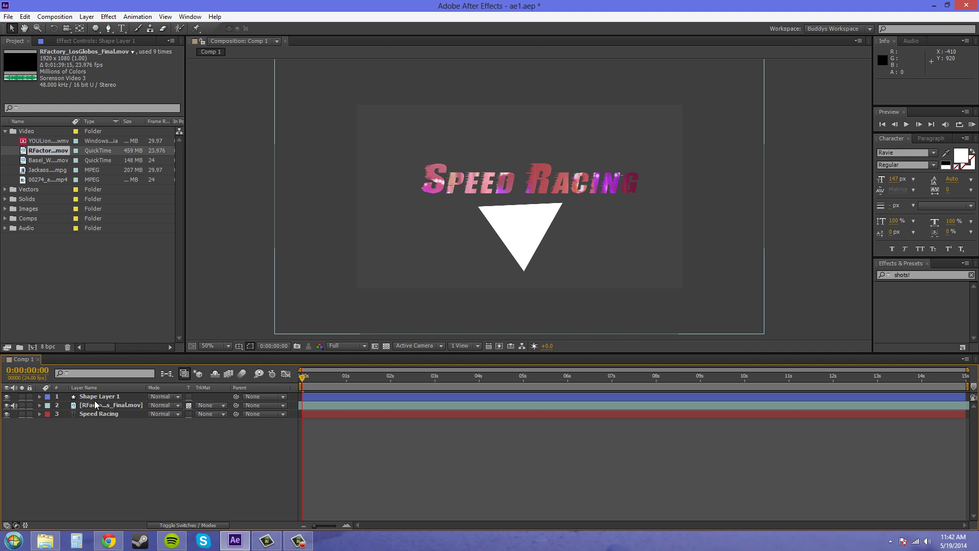
drag(98, 397, 95, 419)
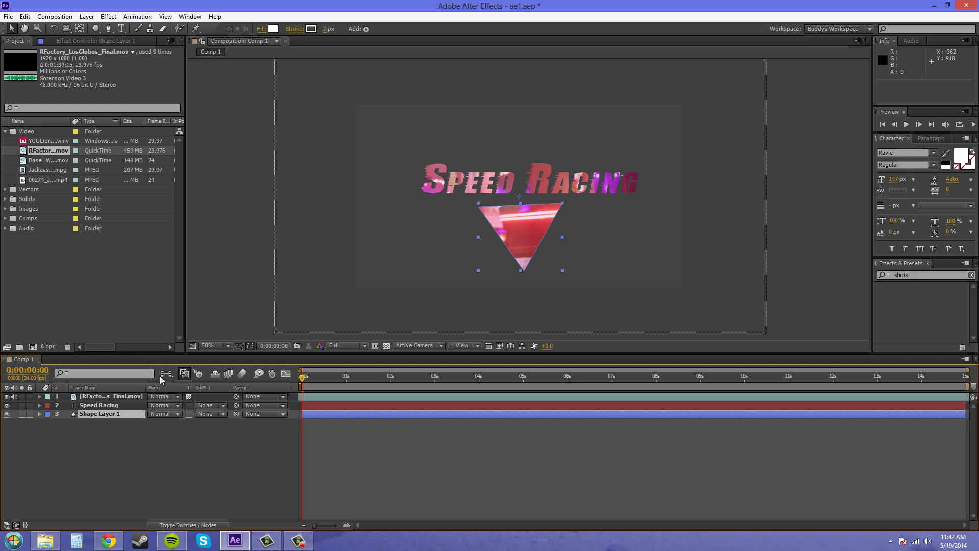
- Create a new Medium Magenta-Red solid layer and move it to the bottom of the stack
click(145, 456)
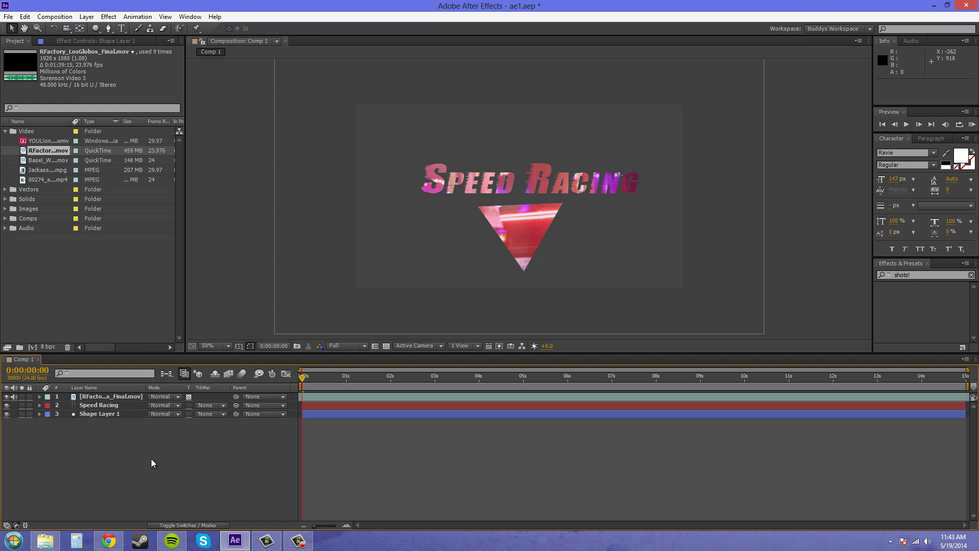
click(87, 17)
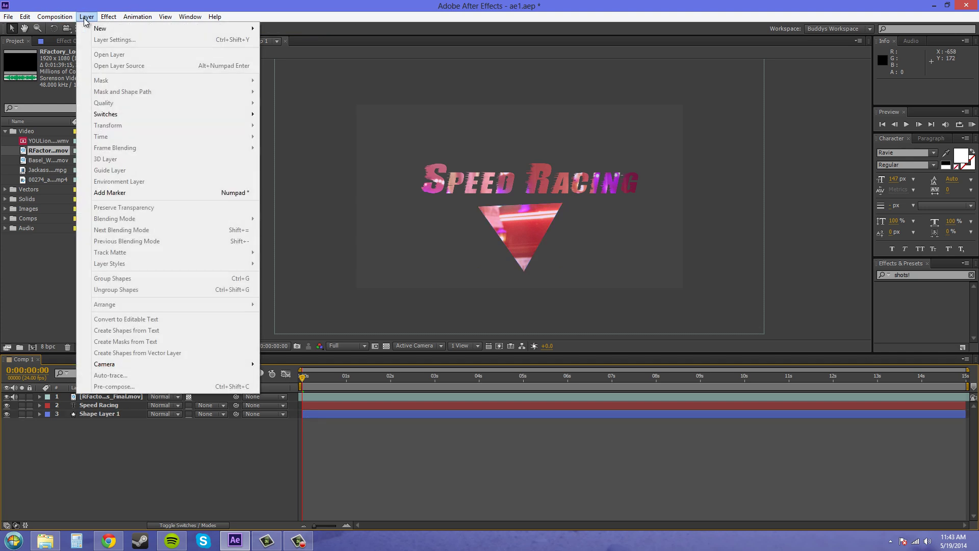
mouse_move(101, 30)
click(275, 39)
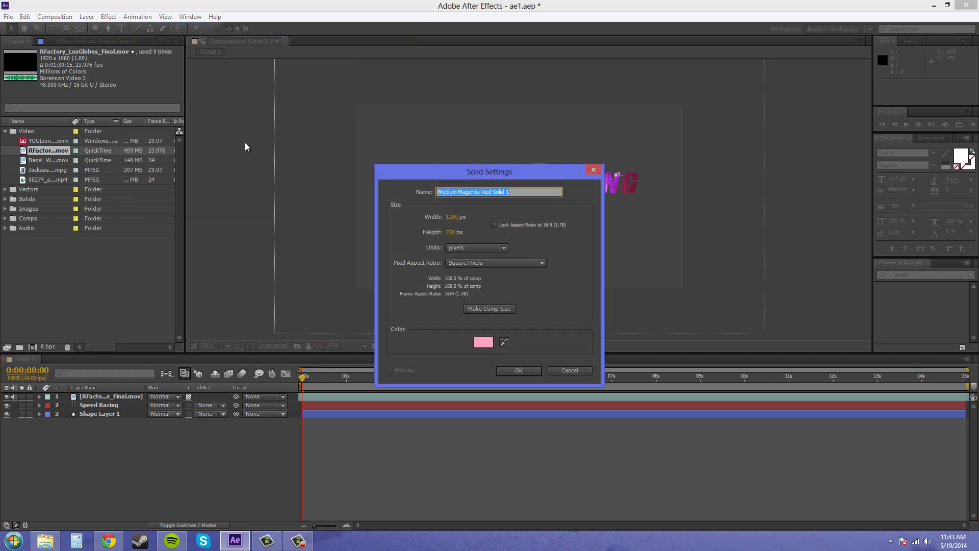
click(515, 369)
drag(102, 399, 105, 429)
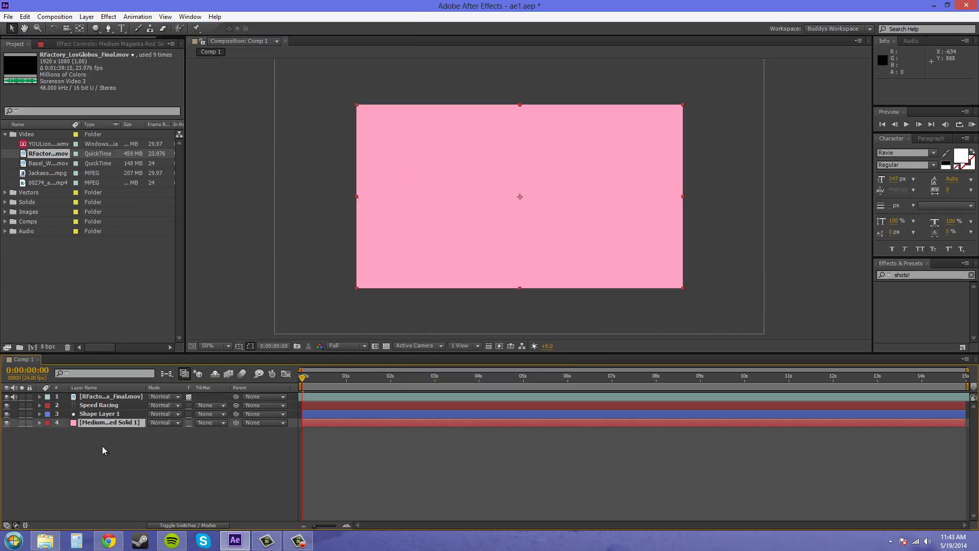
- Hide the text, triangle and footage layers and inspect the alpha channel, then return to RGB
click(3, 414)
click(6, 414)
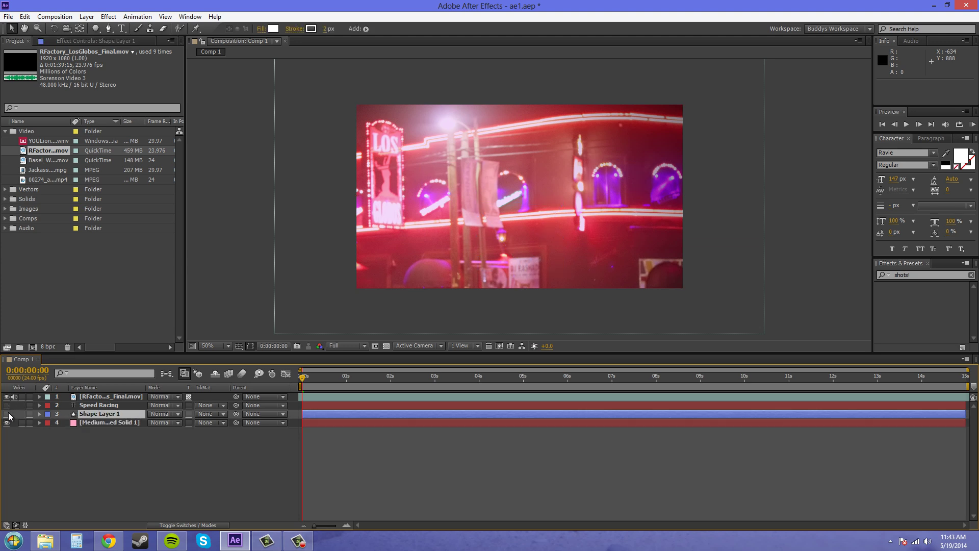
click(6, 397)
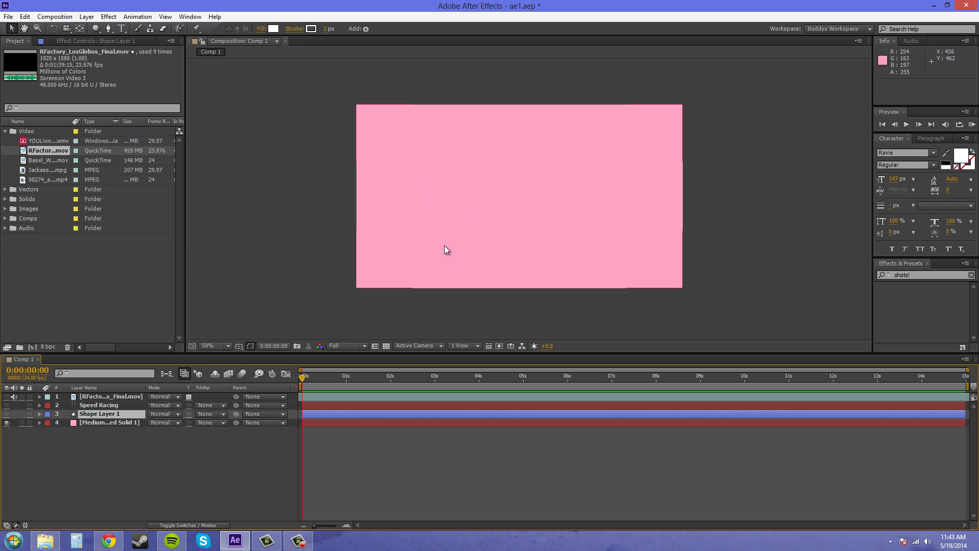
click(323, 346)
click(341, 406)
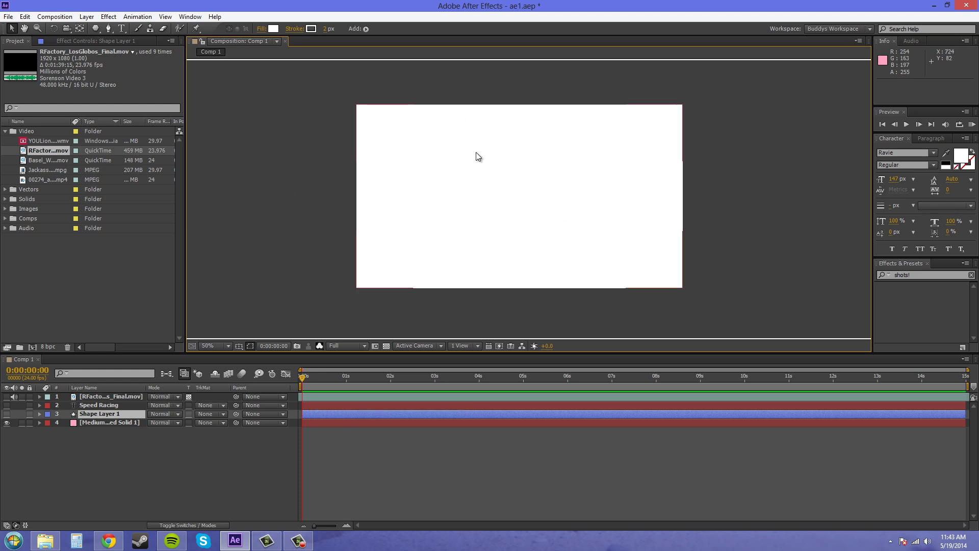
click(319, 346)
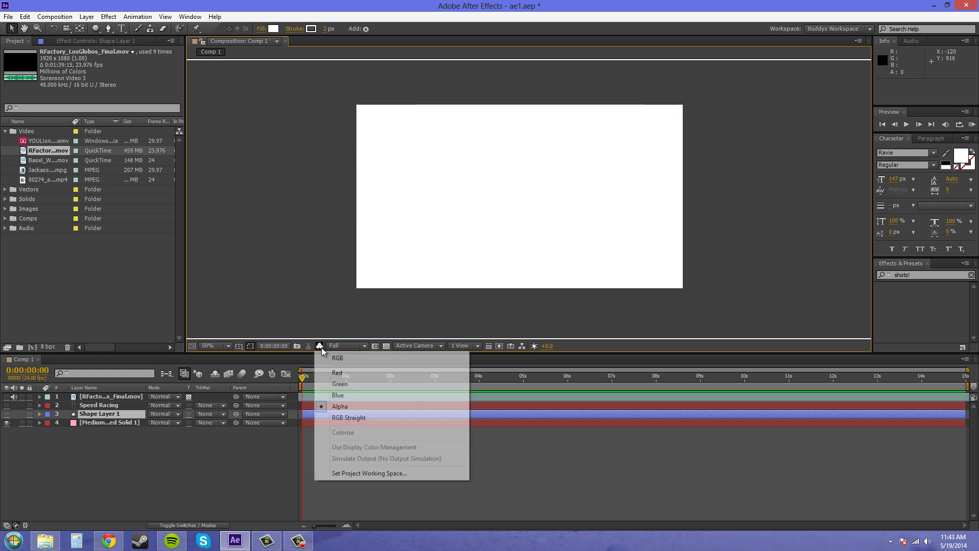
click(353, 359)
- Show the three layers again, toggle the footage's preserve transparency, and hide the magenta solid
click(151, 437)
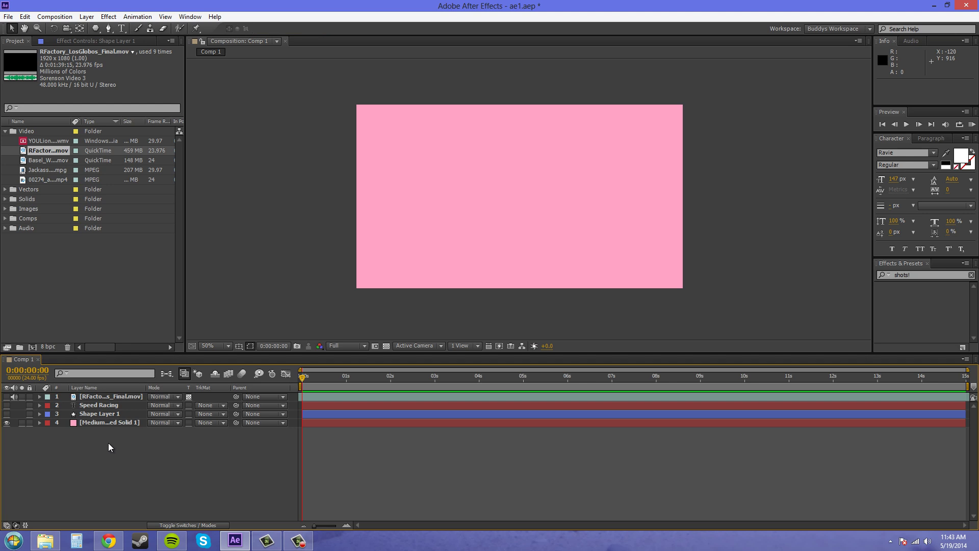
click(7, 405)
click(6, 414)
click(7, 397)
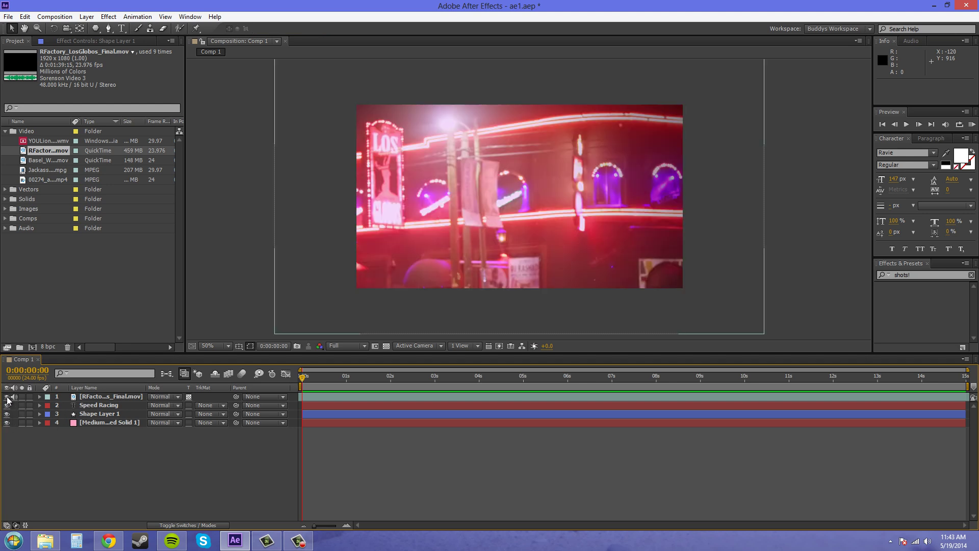
click(189, 396)
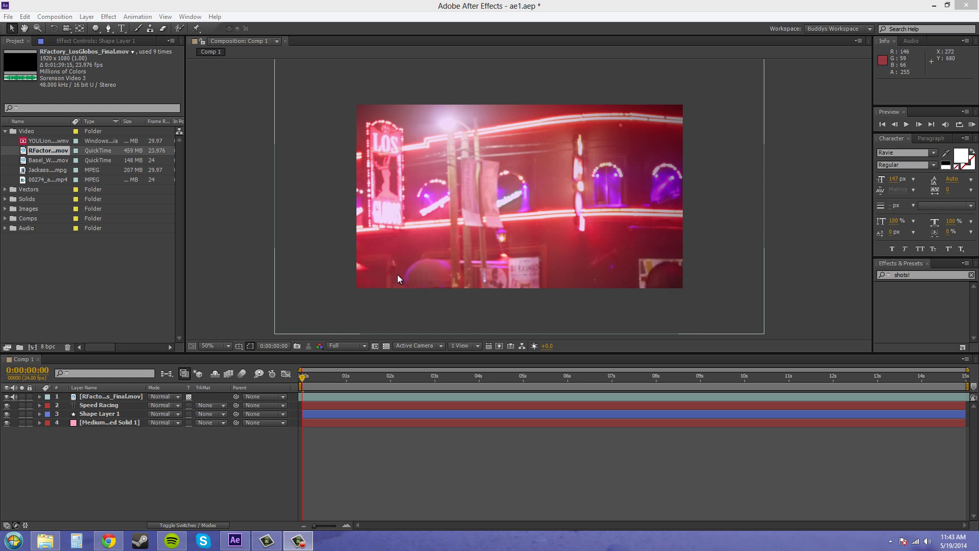
click(7, 423)
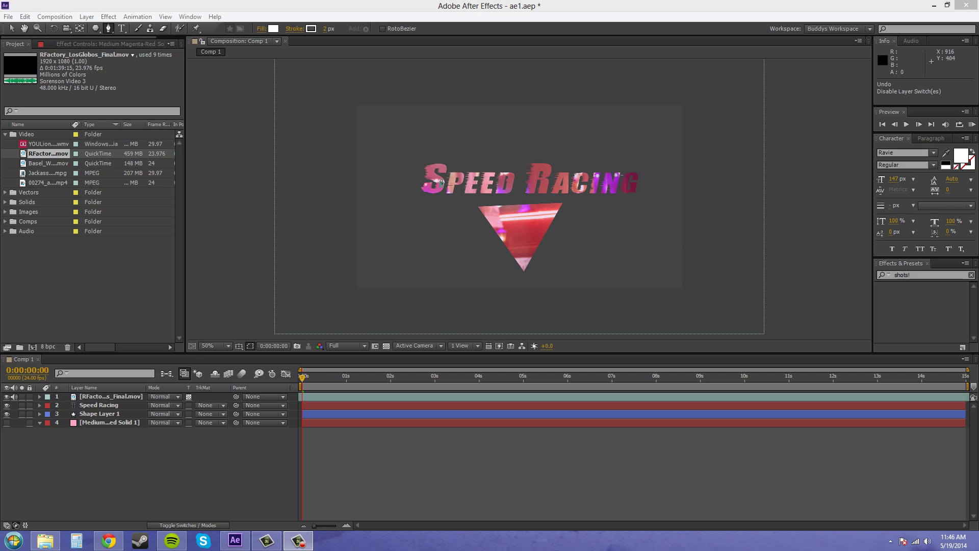
- Delete Shape Layer 1 and the RFactory footage layer, then move the magenta solid above Speed Racing
click(90, 276)
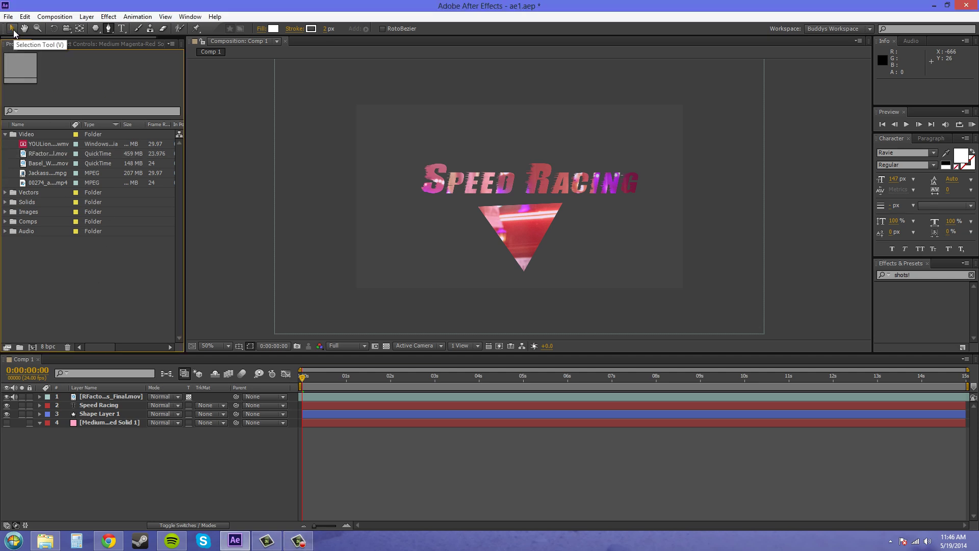
click(13, 29)
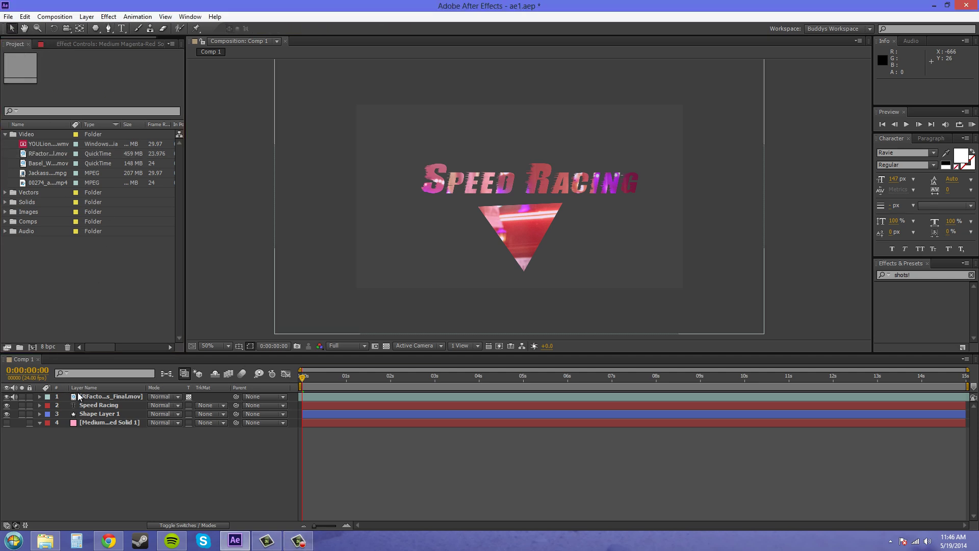
click(96, 414)
key(Delete)
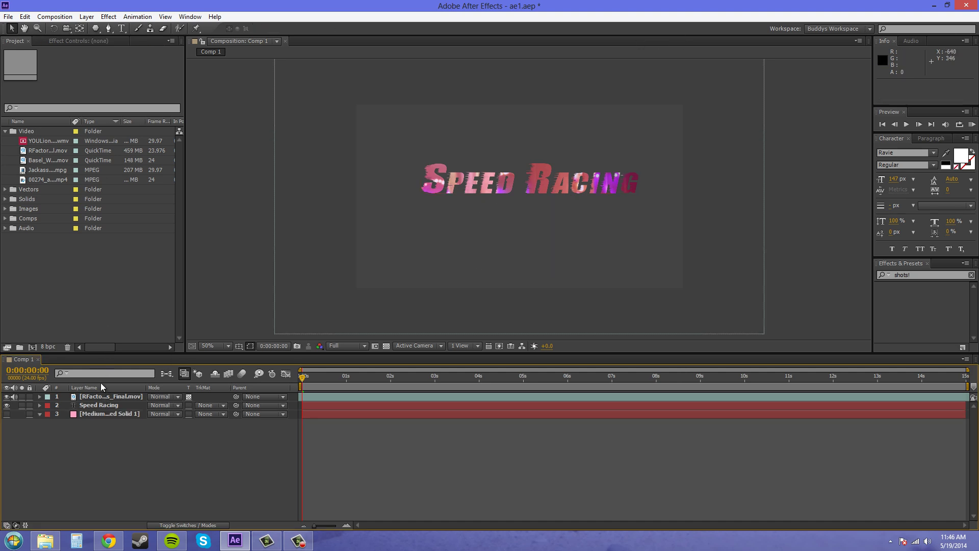
click(110, 398)
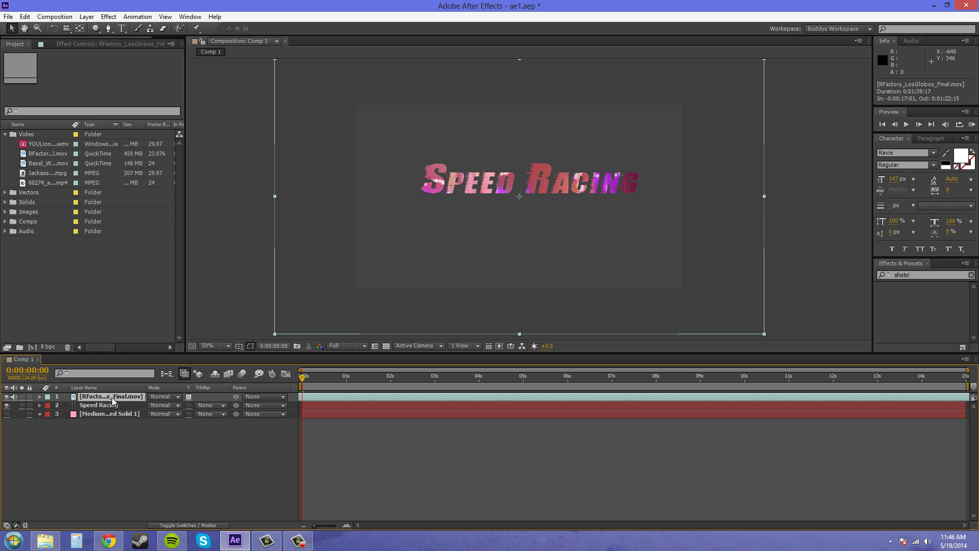
key(Delete)
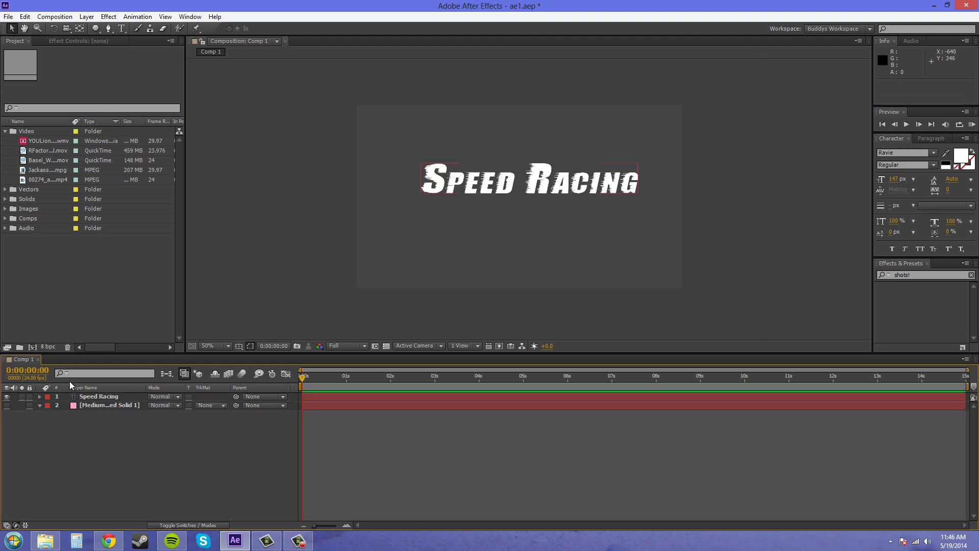
drag(84, 406, 88, 398)
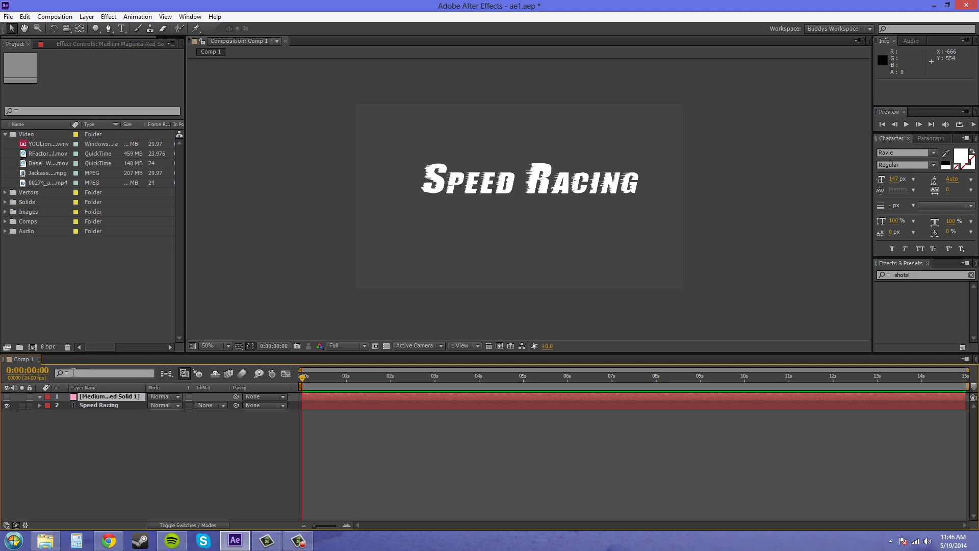
- Show the magenta solid and toggle its Preserve Underlying Transparency on and back off
click(6, 397)
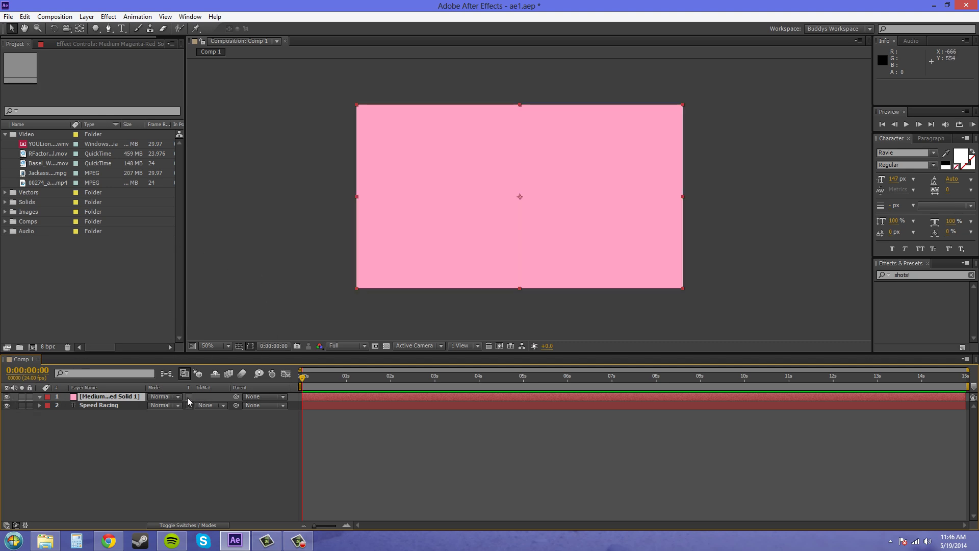
click(189, 397)
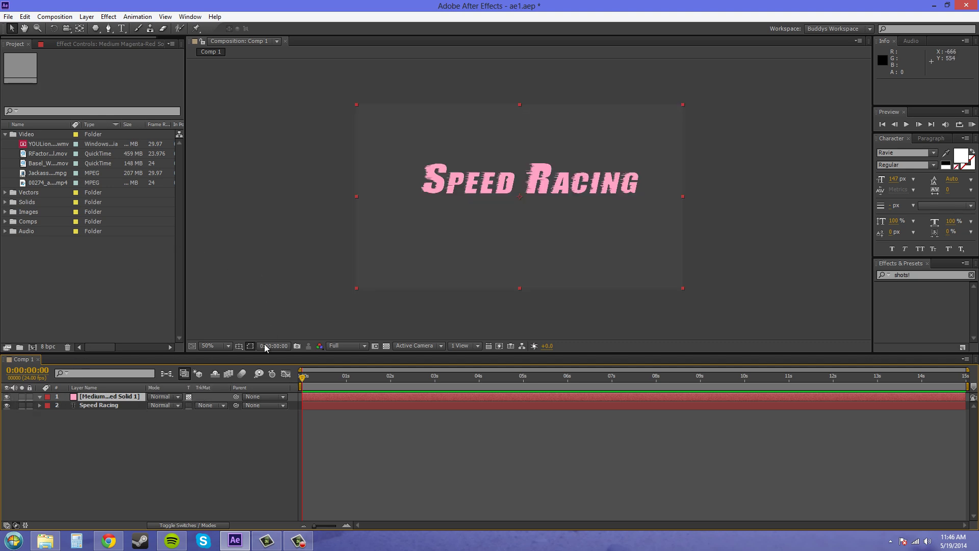
click(189, 397)
- Hide the solid and pick a deep red fill colour for the Speed Racing text
click(107, 408)
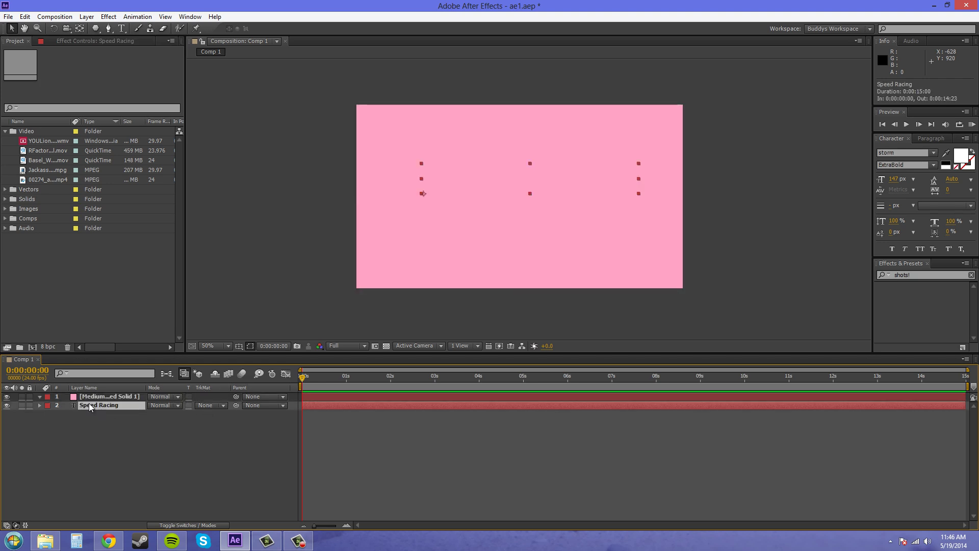
click(7, 397)
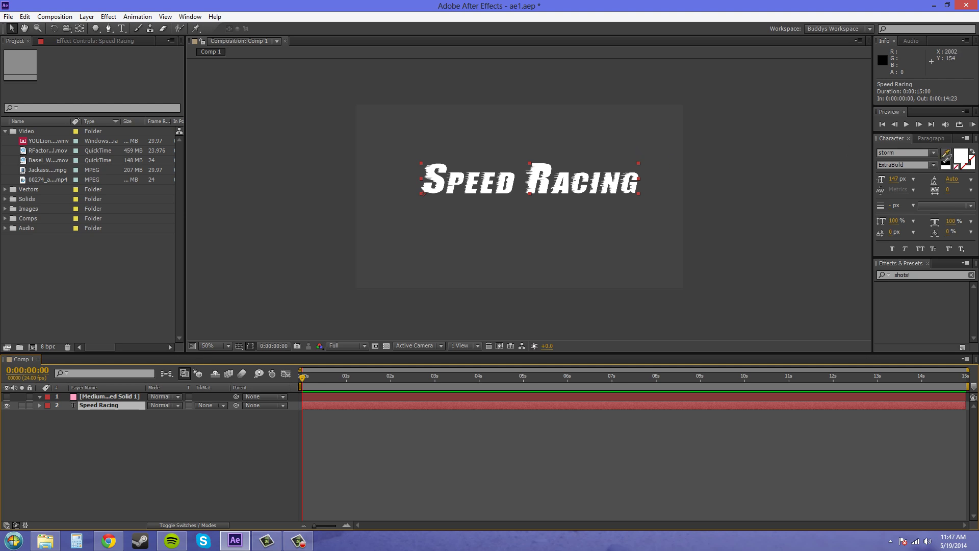
click(961, 156)
drag(482, 240, 492, 244)
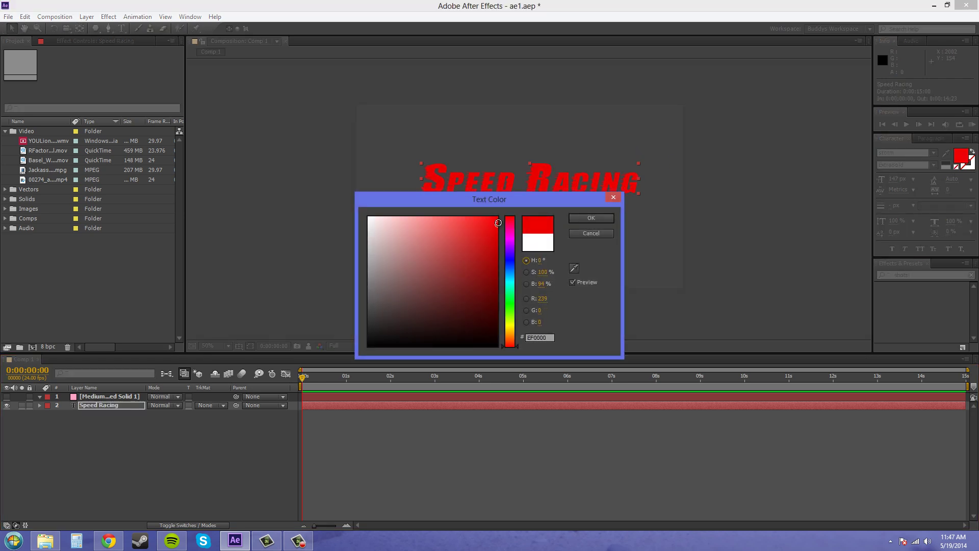
- Confirm the red text colour, then change the solid to FFFFFF white in Solid Settings
click(589, 221)
click(112, 397)
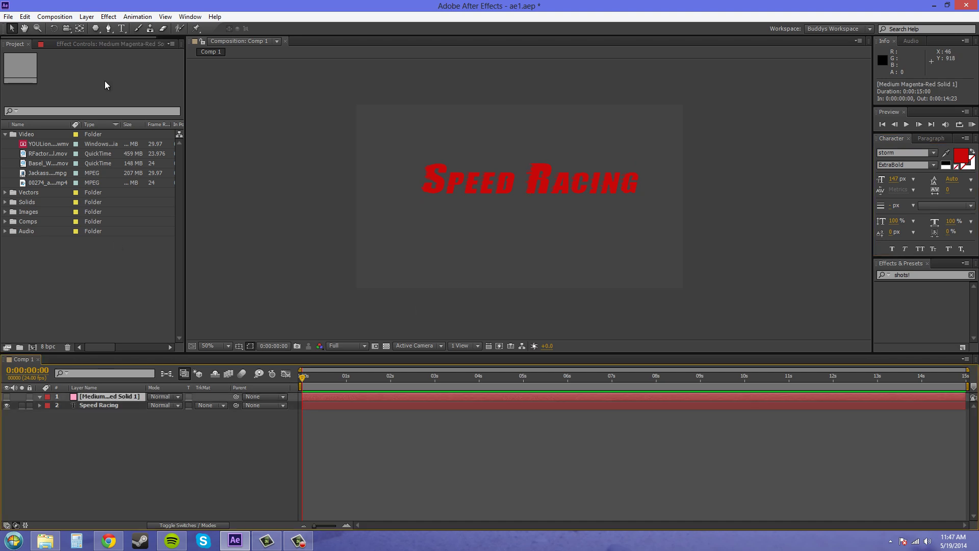
click(87, 17)
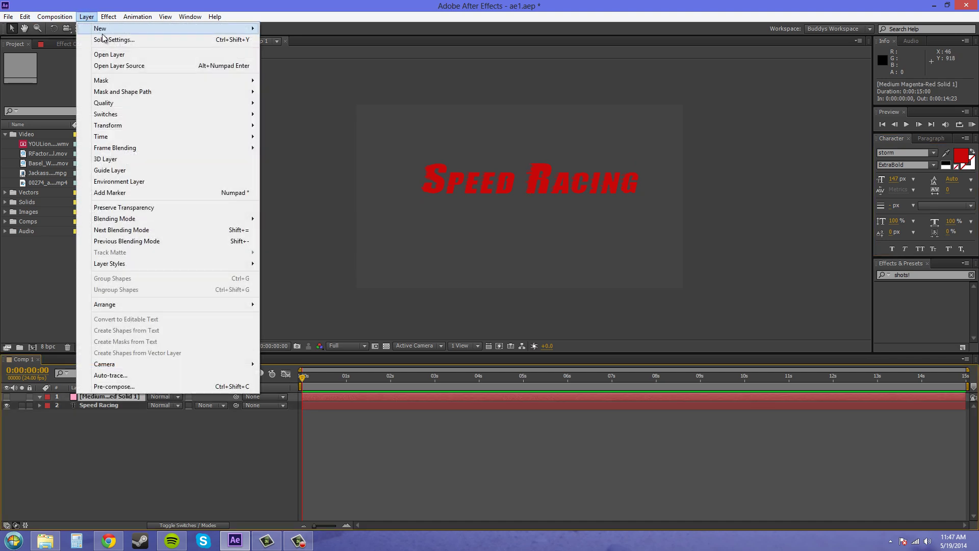
click(102, 39)
click(483, 328)
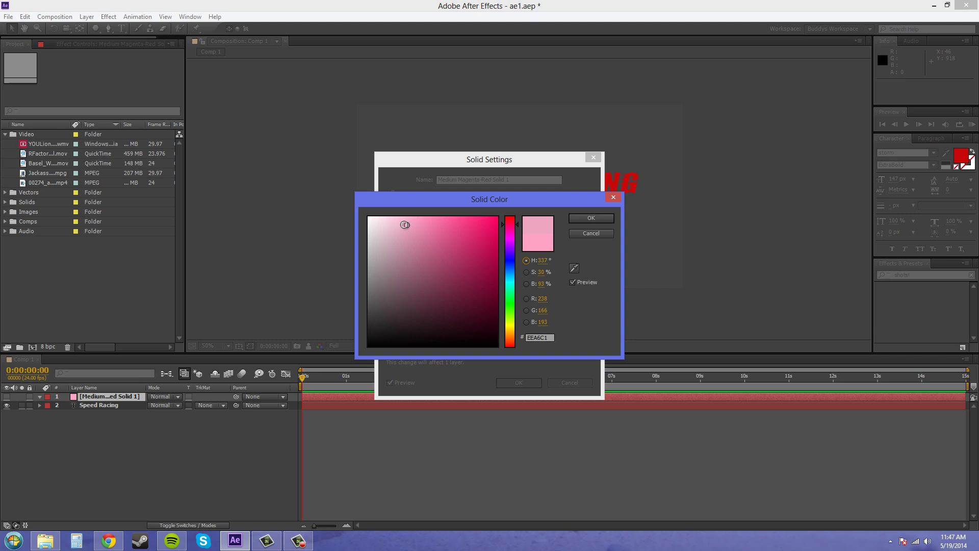
drag(405, 225, 333, 208)
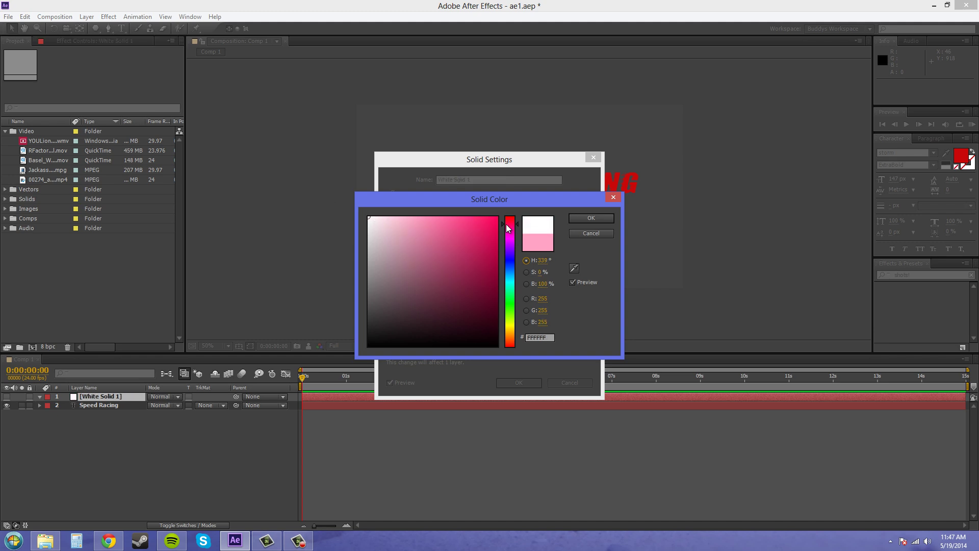
drag(508, 228, 508, 216)
click(596, 219)
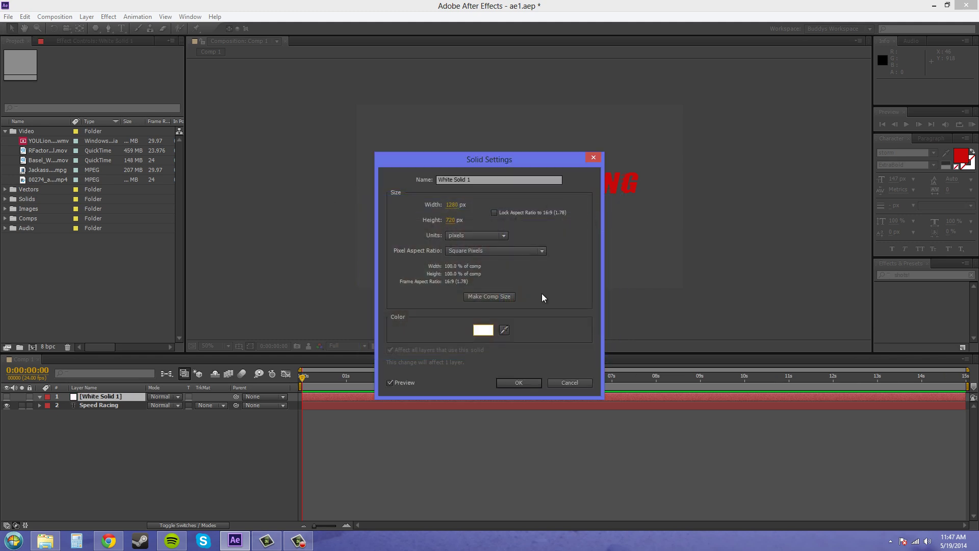
click(513, 382)
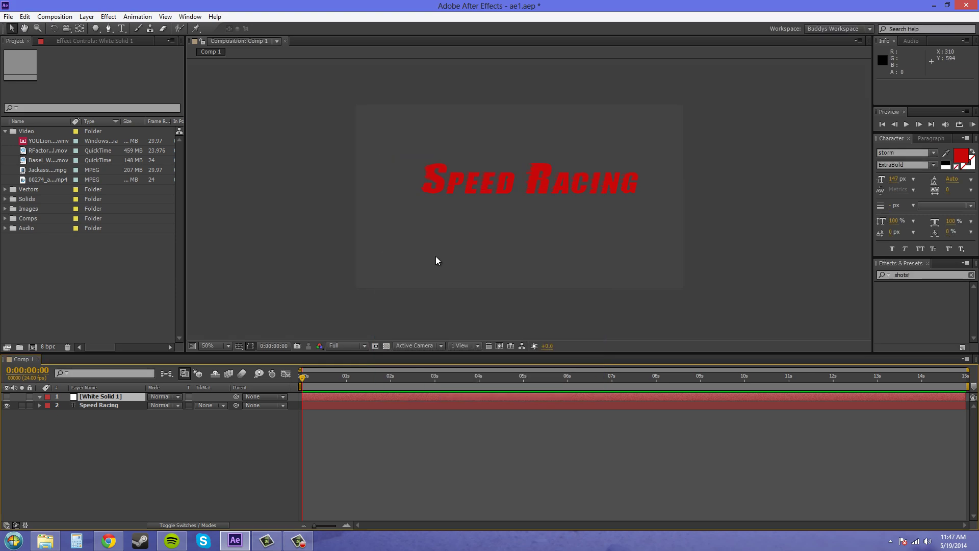
- Show White Solid 1, draw a four-point slanted Pen mask across the text, and expand Mask 1
click(7, 397)
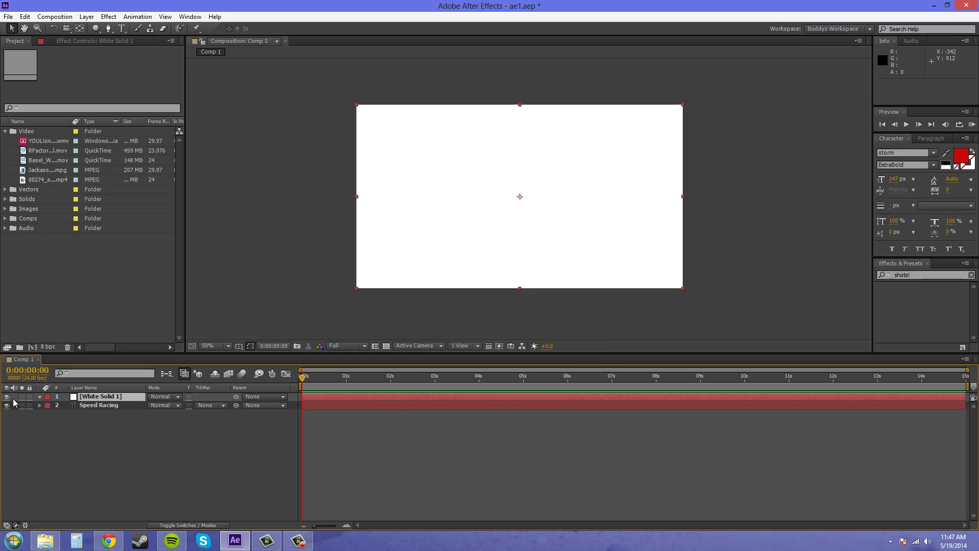
click(108, 29)
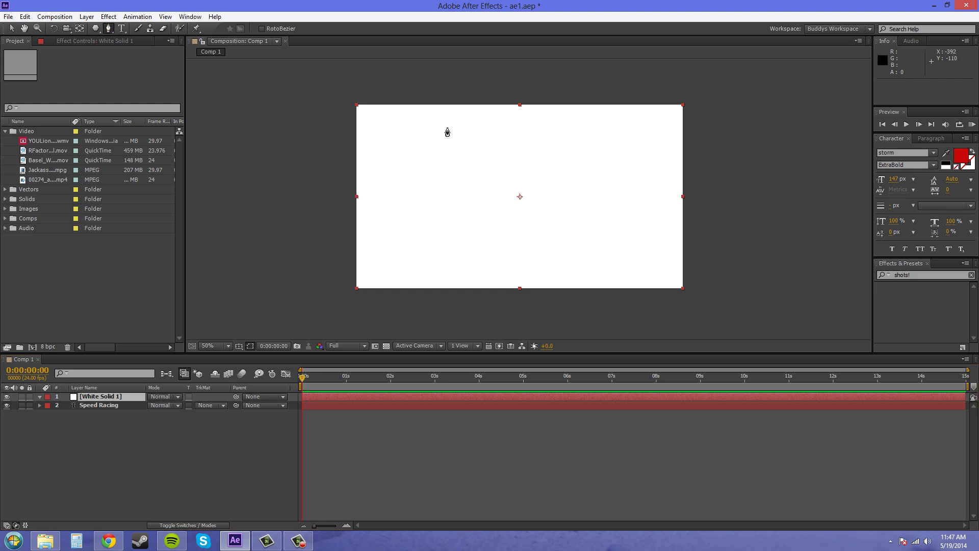
click(435, 93)
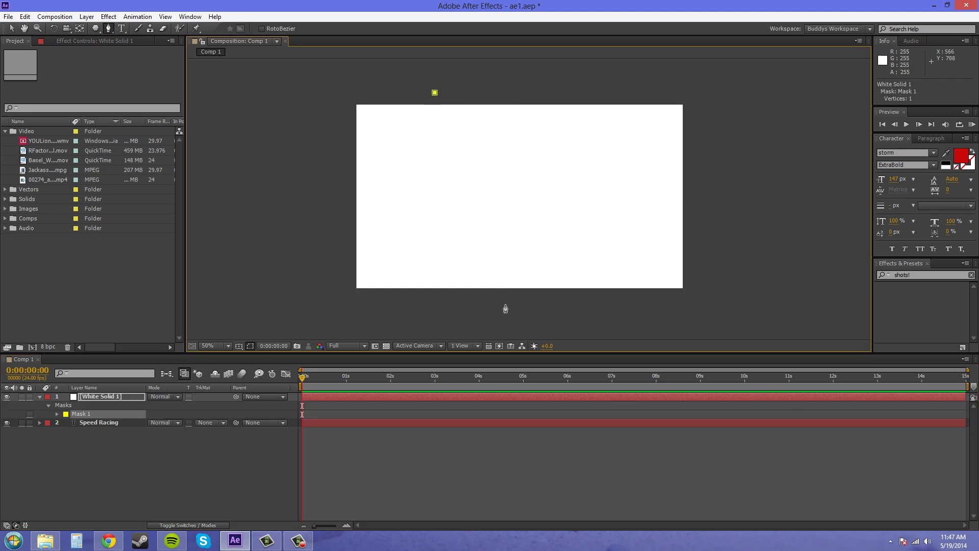
click(558, 305)
click(489, 87)
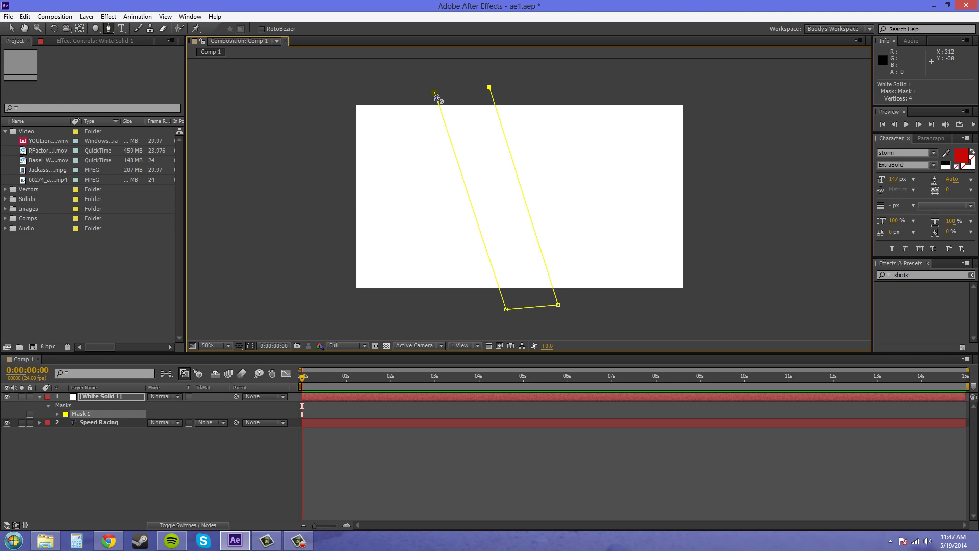
click(435, 93)
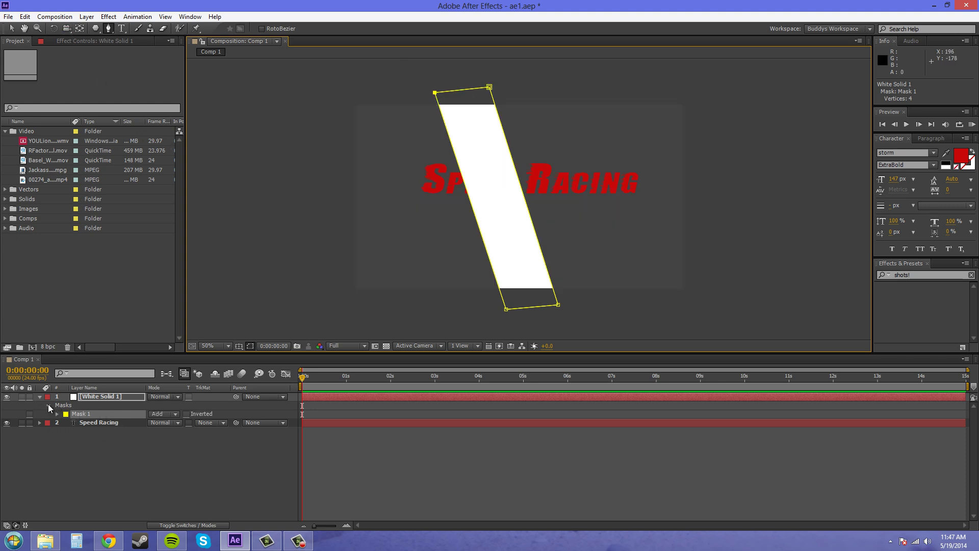
click(49, 406)
click(48, 406)
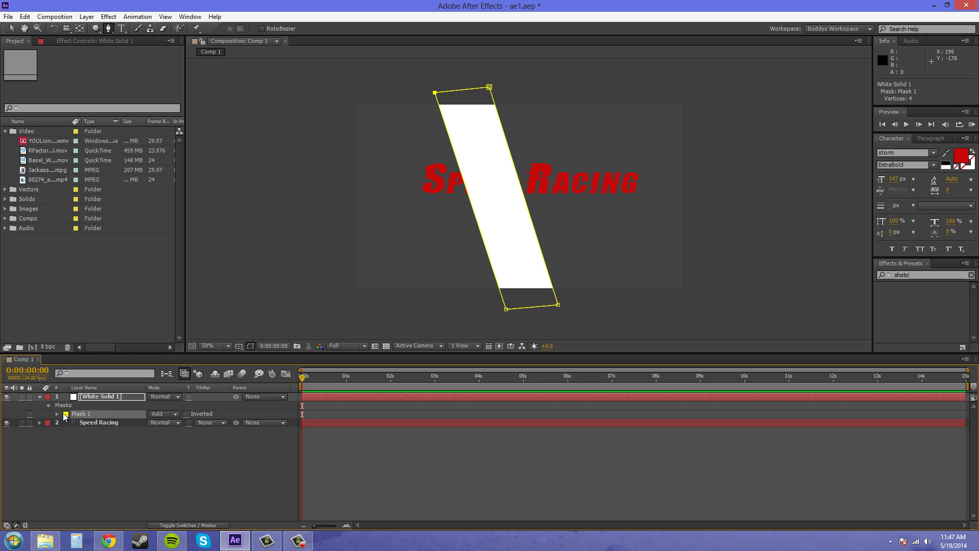
click(57, 414)
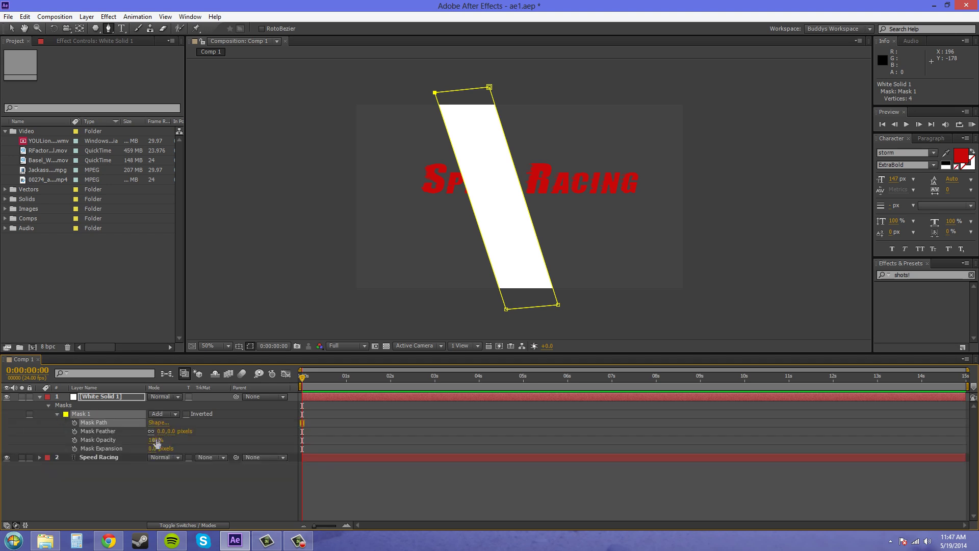
- Feather Mask 1 to 114 px and preserve underlying transparency so the stripe glints inside the letters
drag(162, 431, 233, 426)
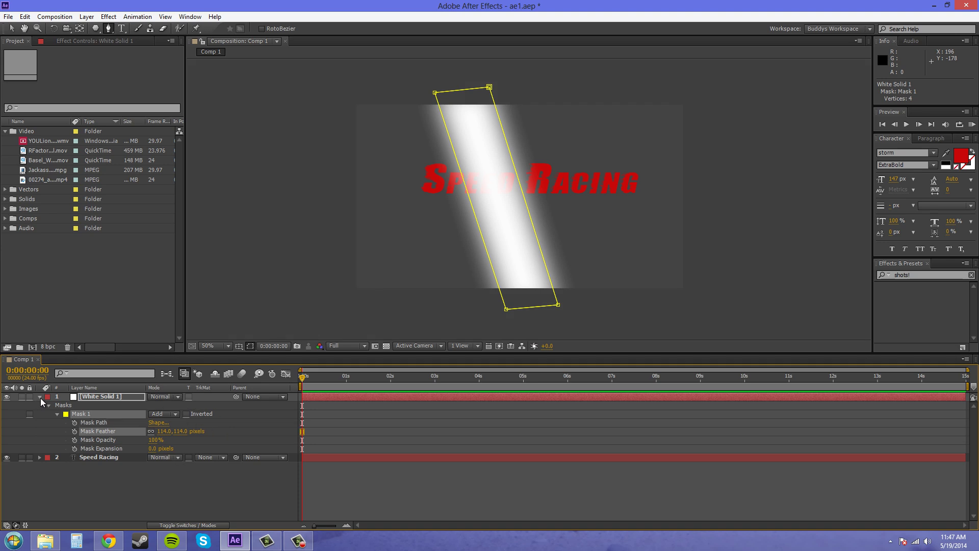
click(41, 398)
click(188, 397)
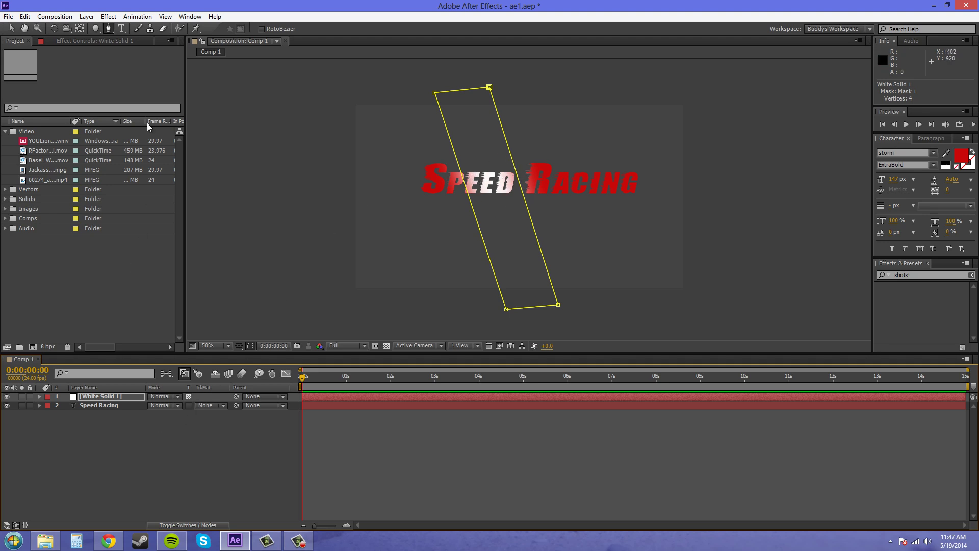
- Move White Solid 1 to position 758, 358 so the stripe crosses 'ed R', hiding mask outlines
click(12, 29)
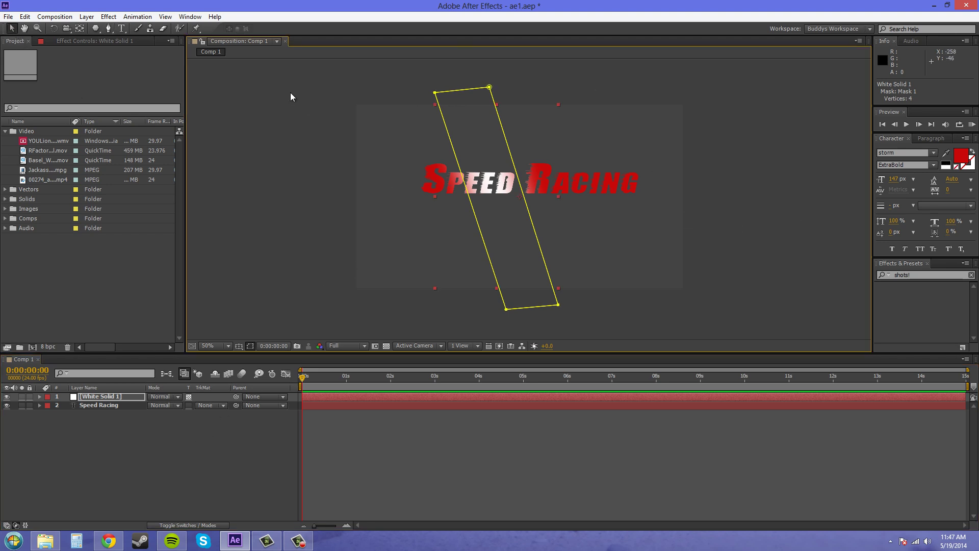
click(279, 315)
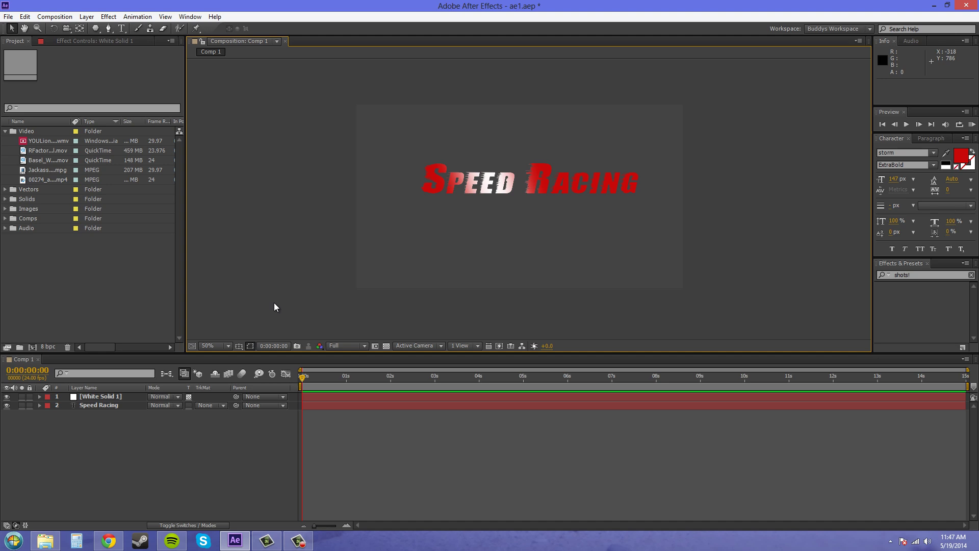
click(123, 393)
click(413, 244)
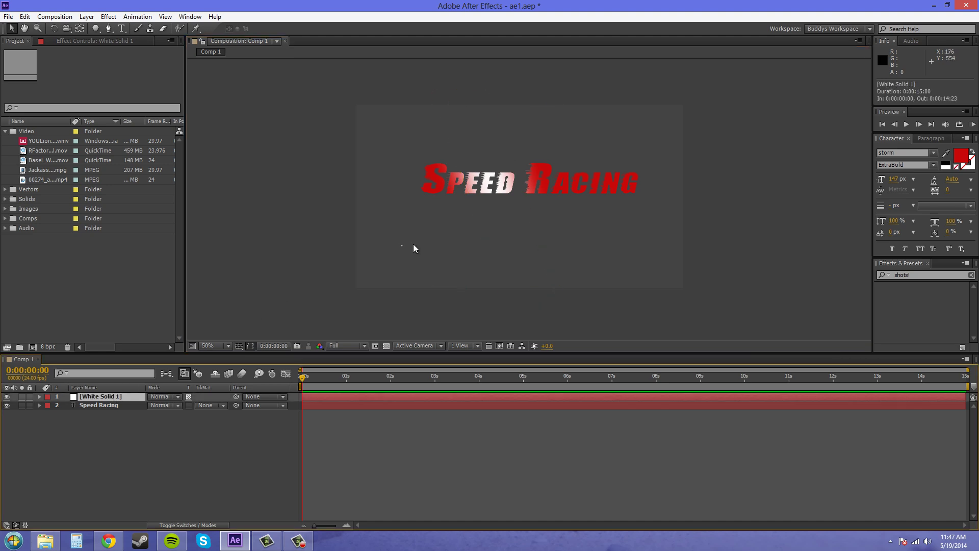
click(119, 397)
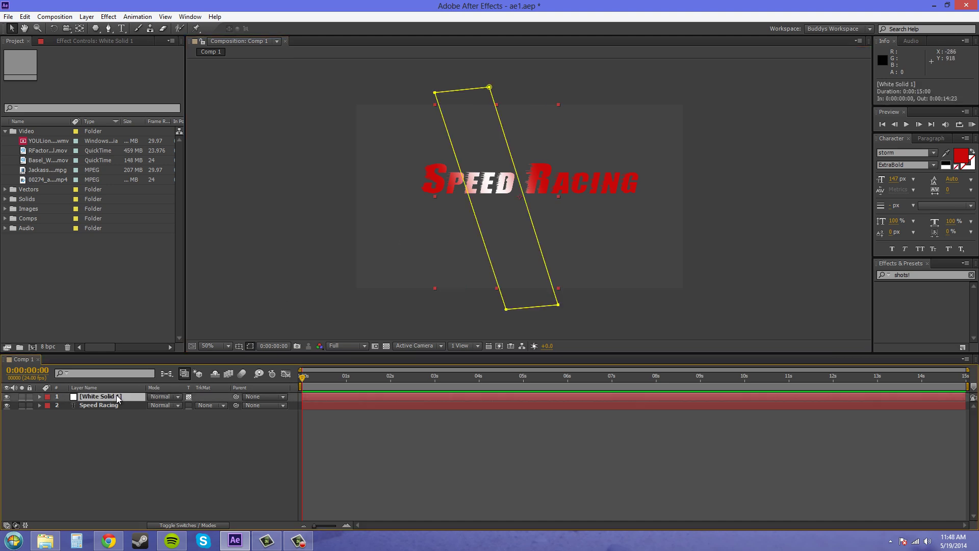
drag(542, 285, 754, 275)
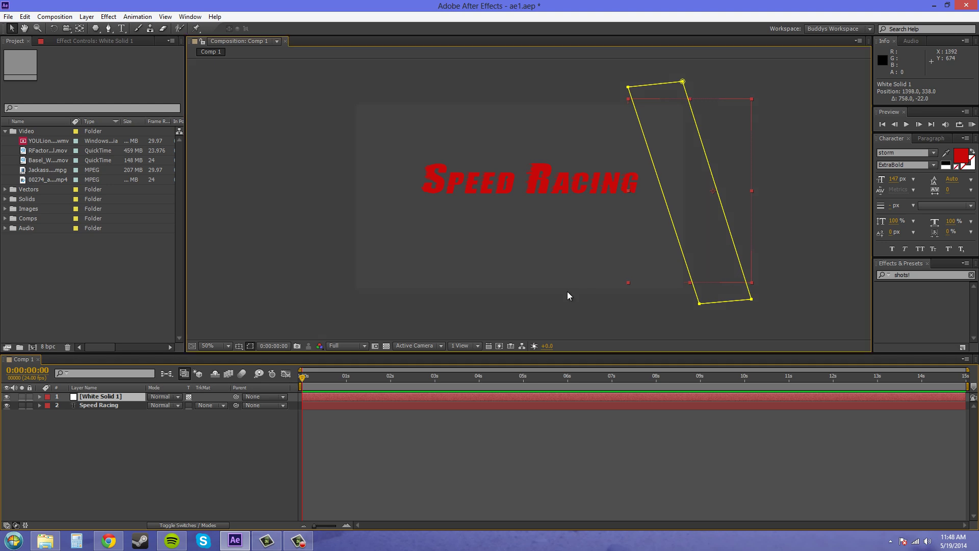
click(250, 346)
drag(708, 239, 561, 241)
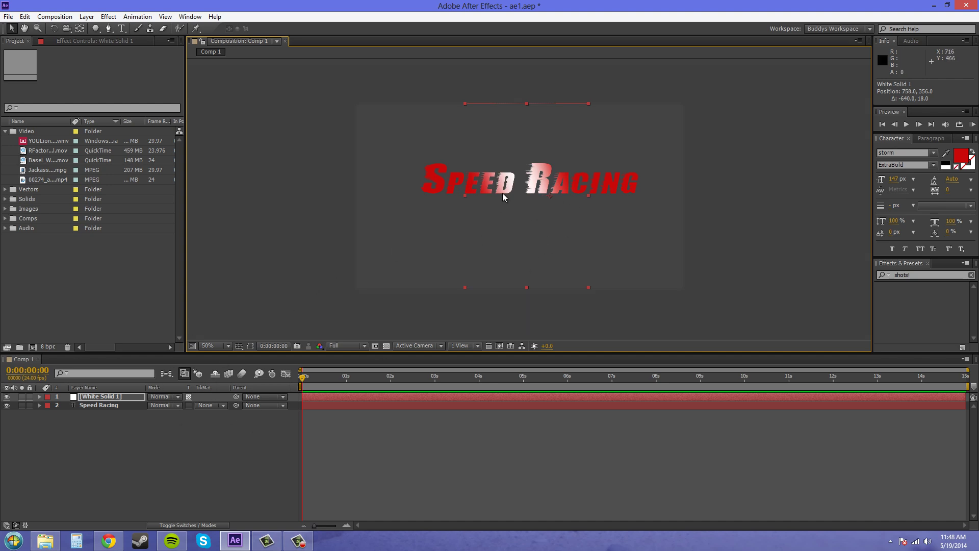
drag(521, 227, 525, 231)
- Create a black 000000 solid, Black Solid 5, as the comp's background layer
click(102, 412)
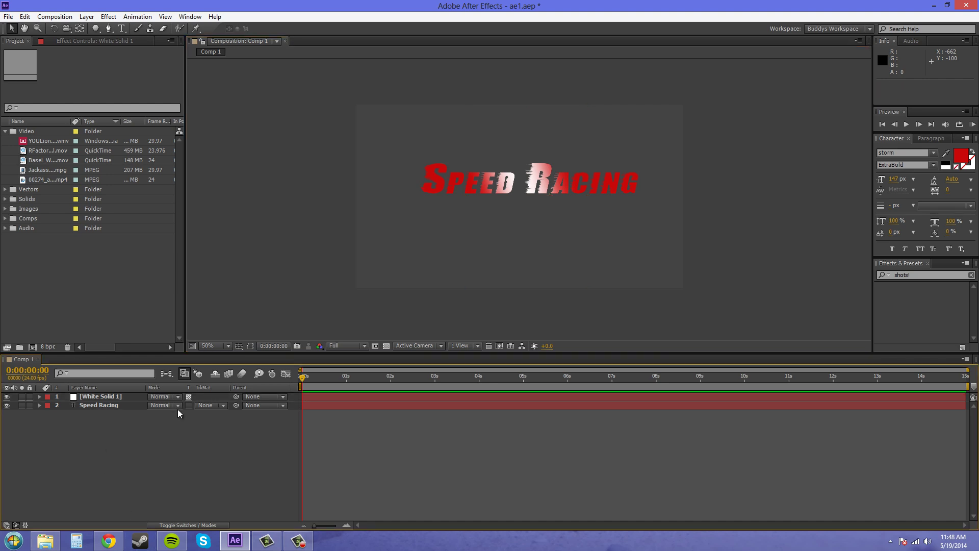
click(90, 19)
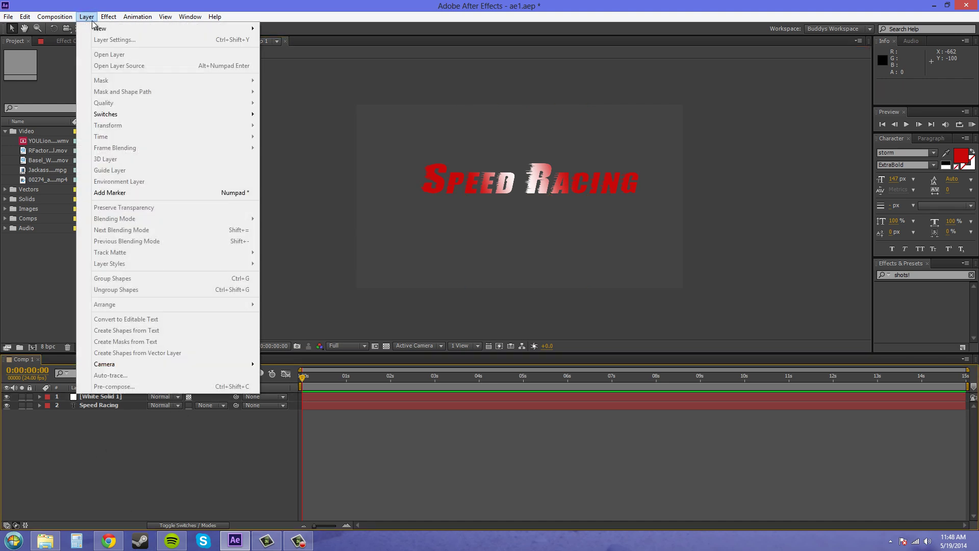
mouse_move(105, 28)
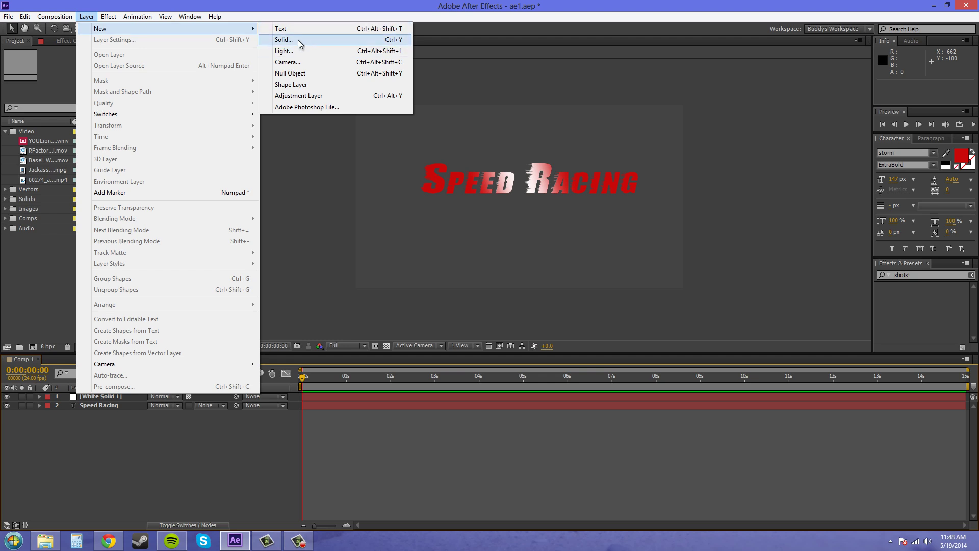
click(300, 44)
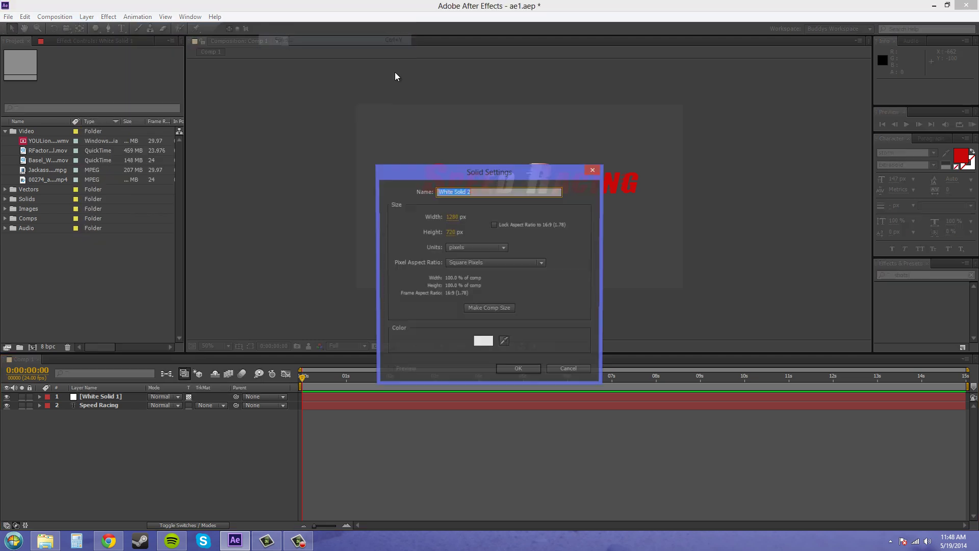
click(480, 343)
drag(460, 313, 320, 376)
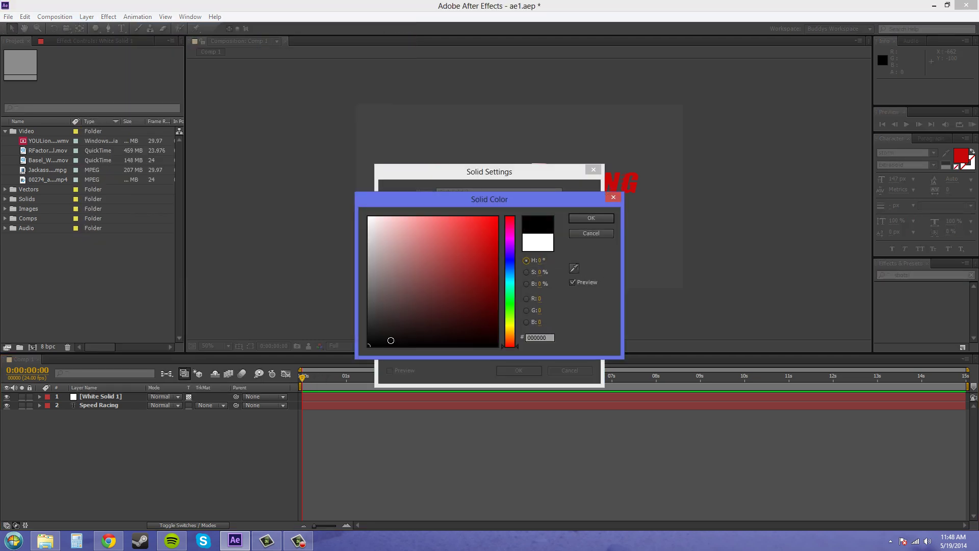
click(593, 219)
click(518, 370)
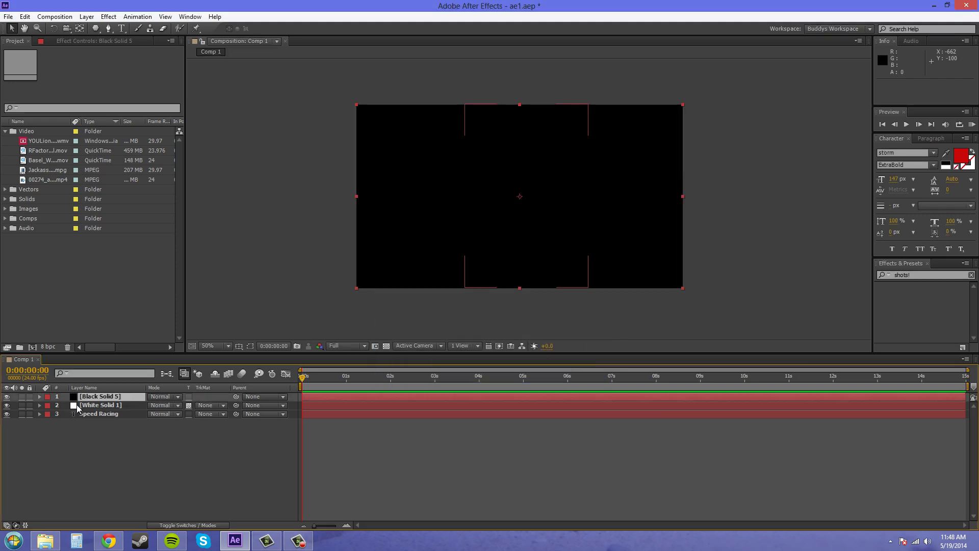
- Move Black Solid 5 beneath Speed Racing, then pre-compose White Solid 1 and Speed Racing into Pre-comp 1
drag(112, 397, 115, 419)
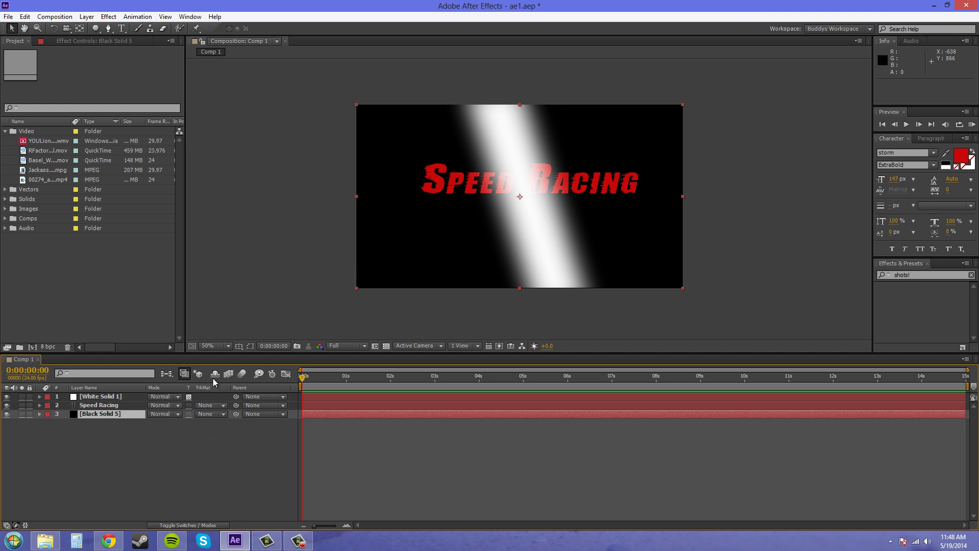
click(101, 398)
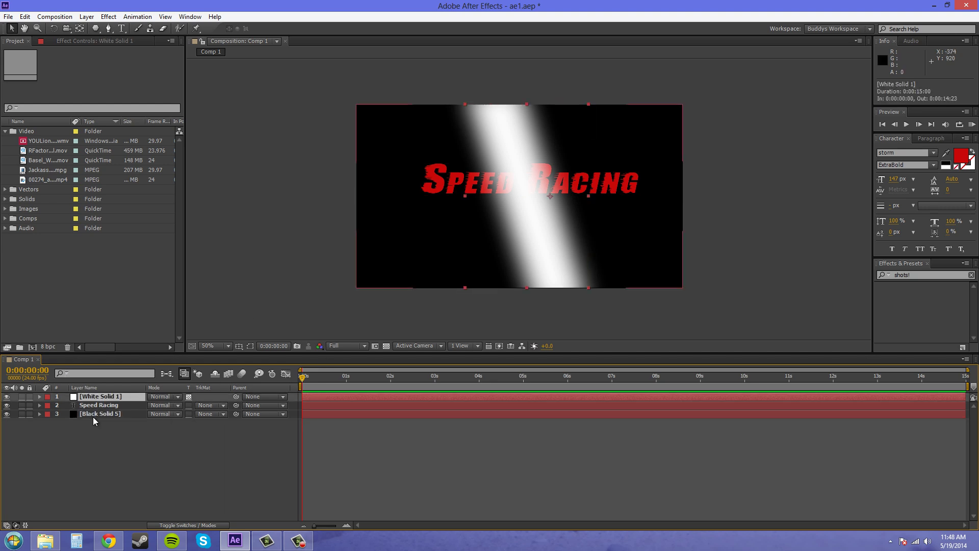
ctrl+click(103, 406)
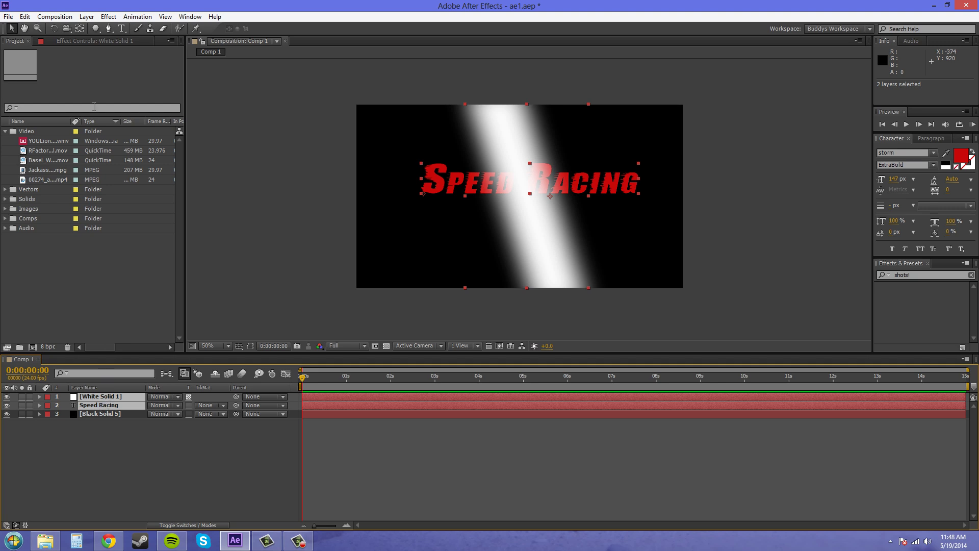
click(86, 17)
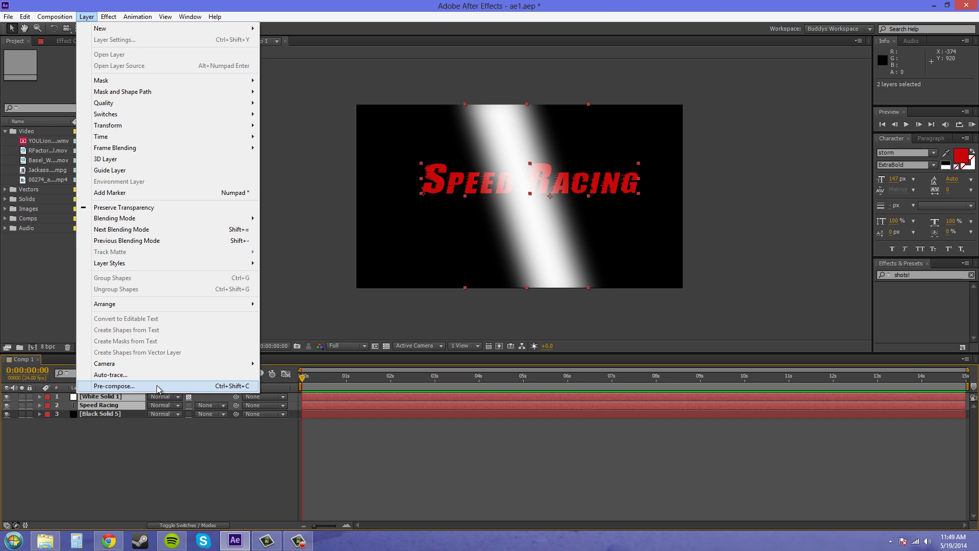
click(156, 387)
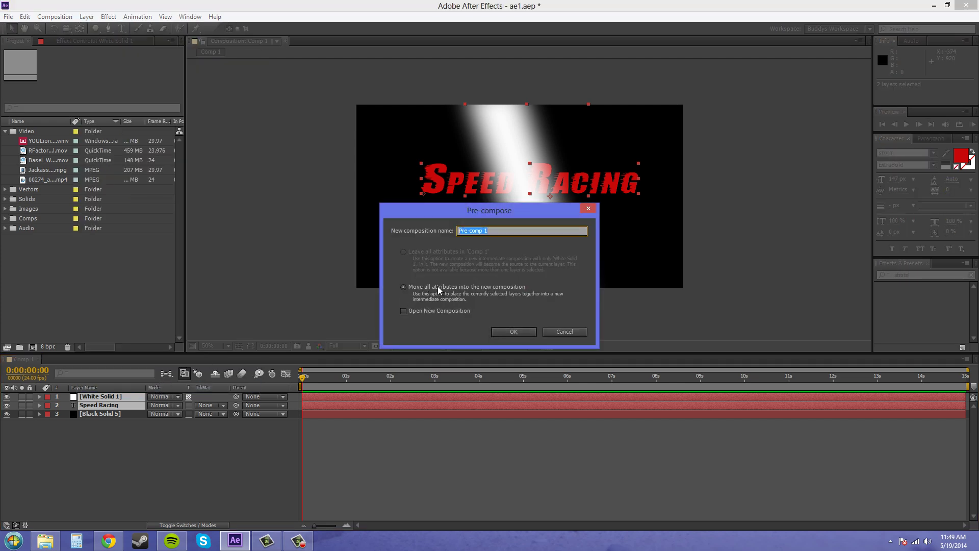
click(514, 332)
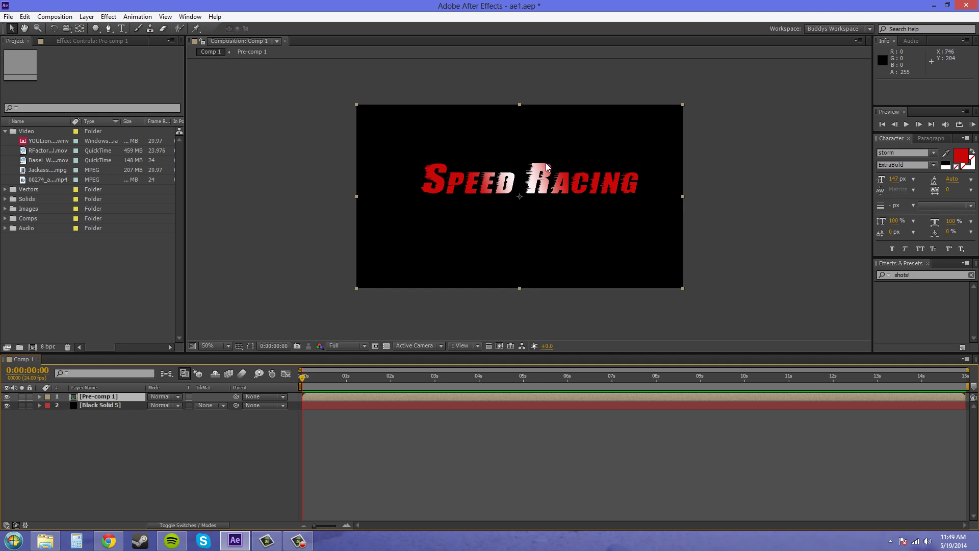
- Open Pre-comp 1 for editing its contents
click(124, 428)
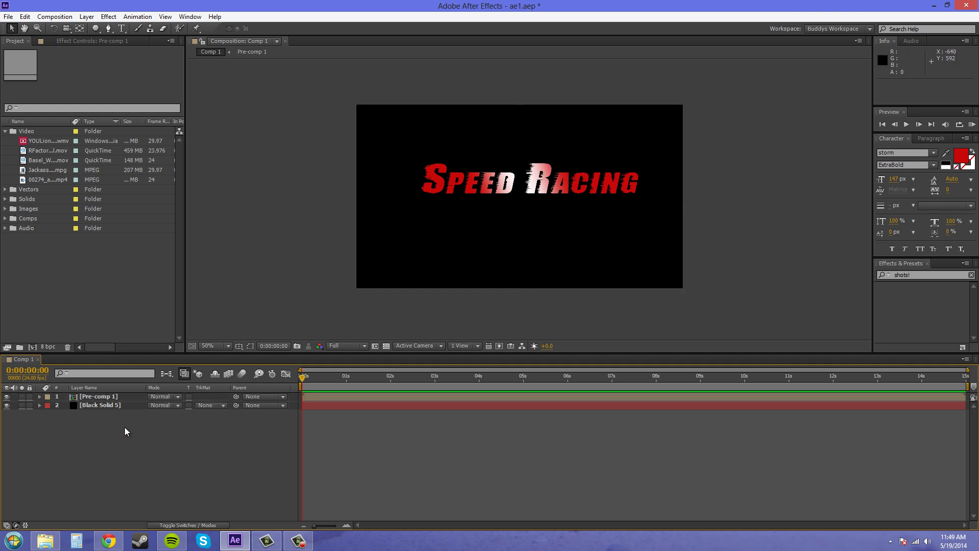
double_click(105, 398)
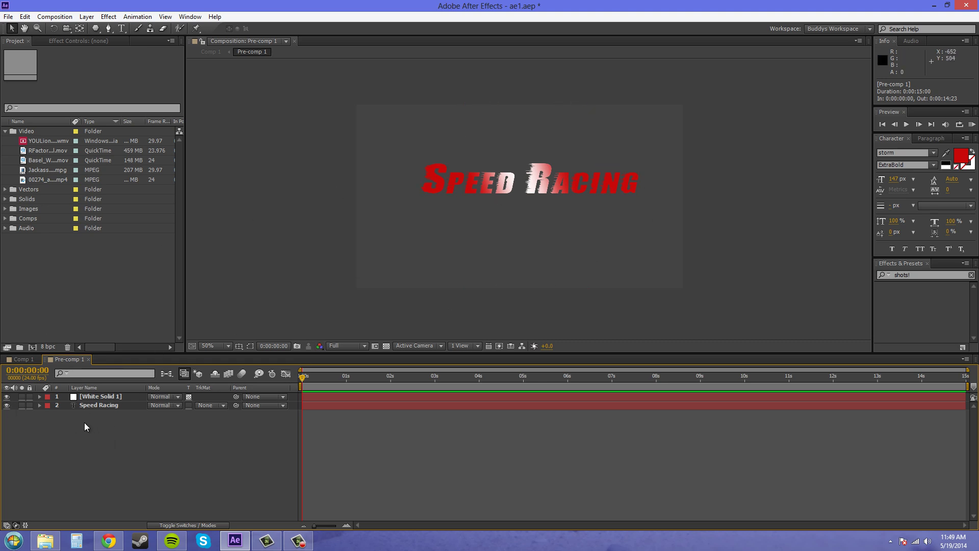
click(25, 361)
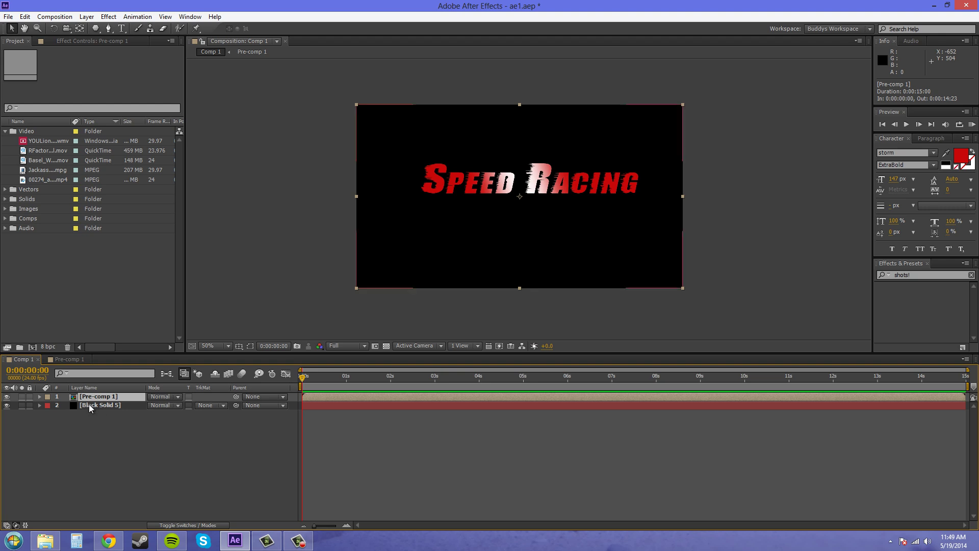
click(133, 419)
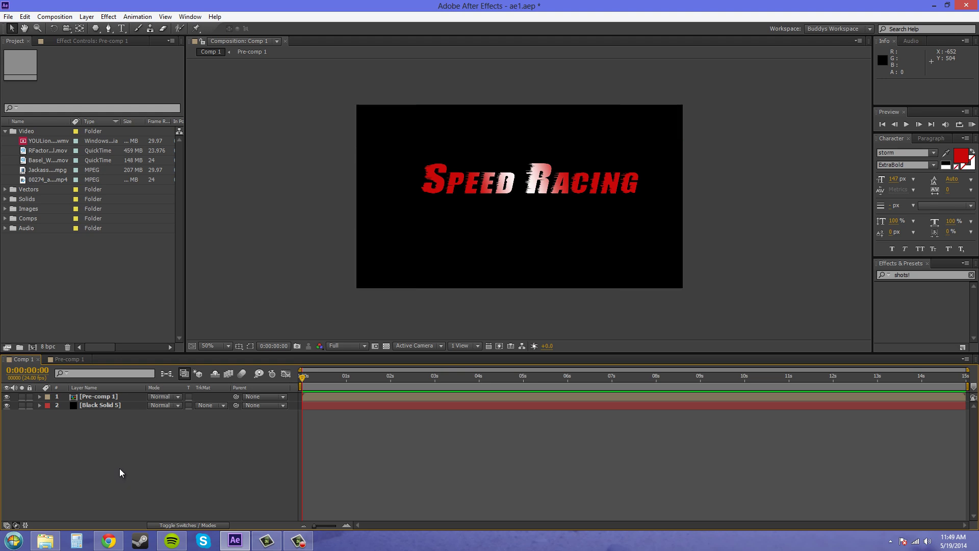
click(80, 360)
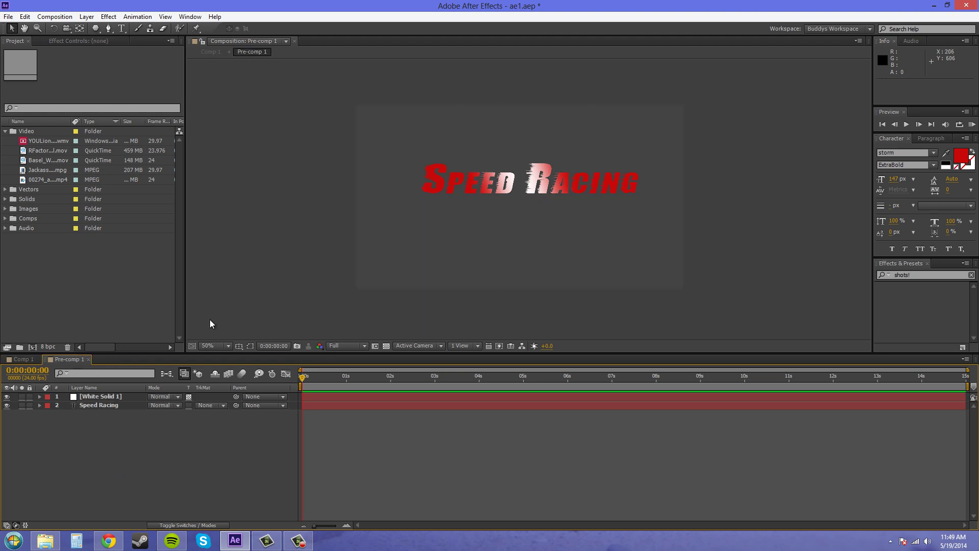
- Move White Solid 1 to 522, 406 so the glint covers 'Speed', and check Comp 1
click(518, 228)
drag(518, 228, 457, 240)
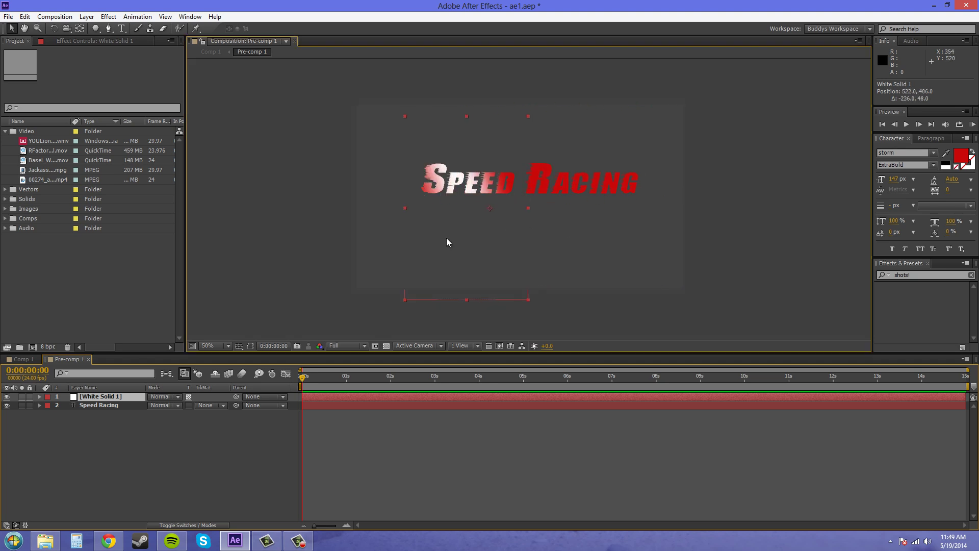
click(22, 359)
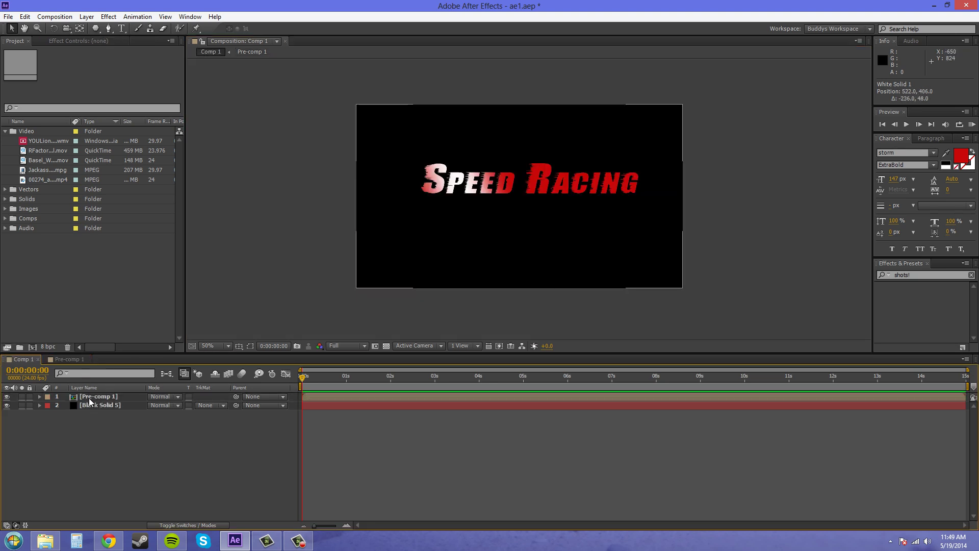